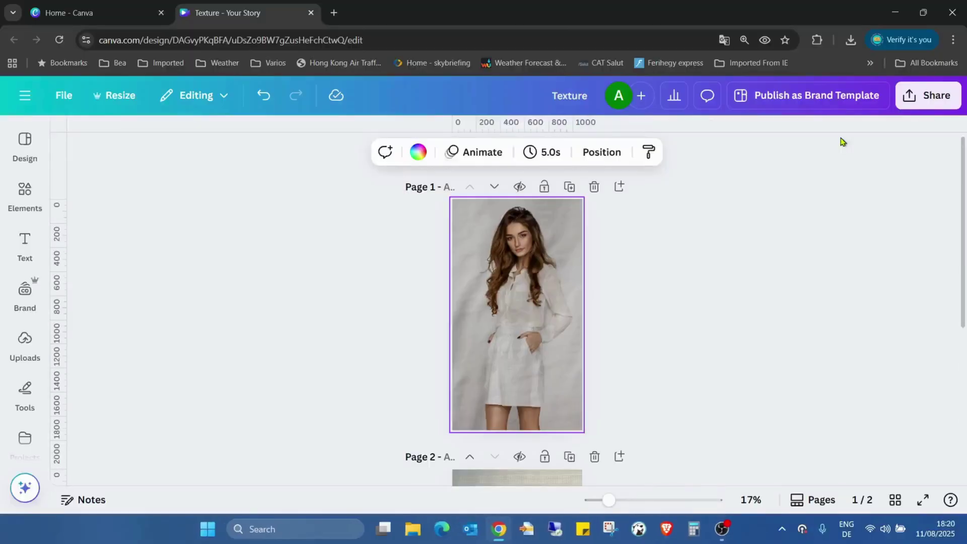
Step: Add a blank third page and place the recently used red-dress photo there, enlarged to fill it
scroll(710, 384, down, 5)
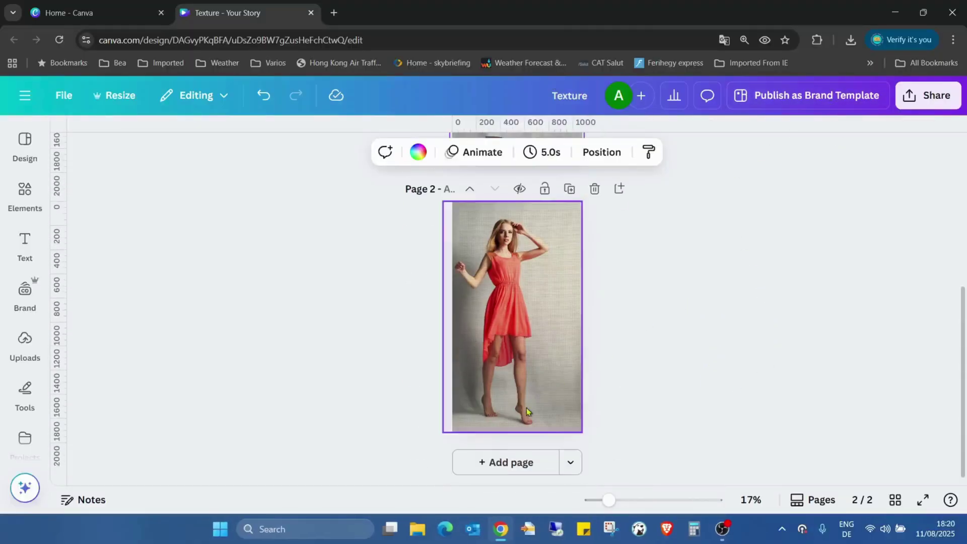
click(500, 462)
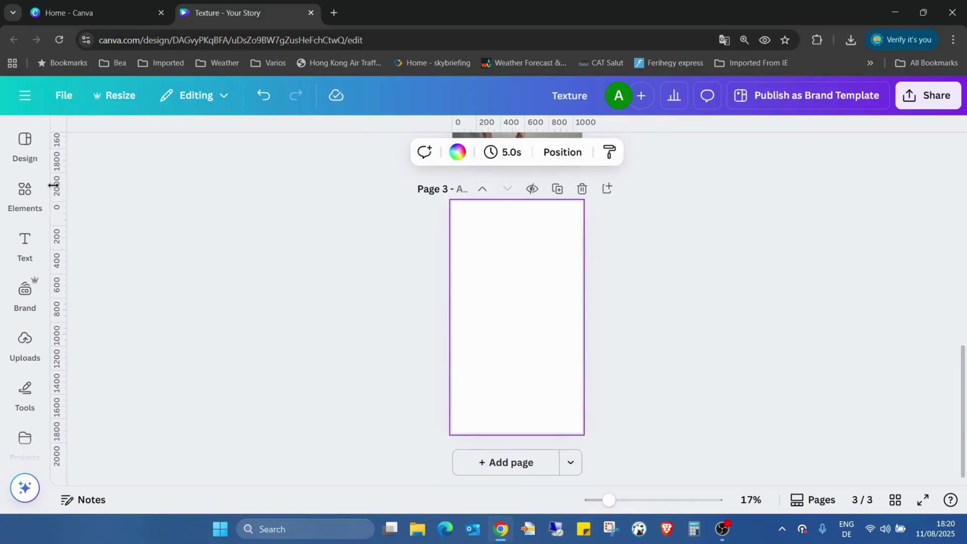
click(25, 194)
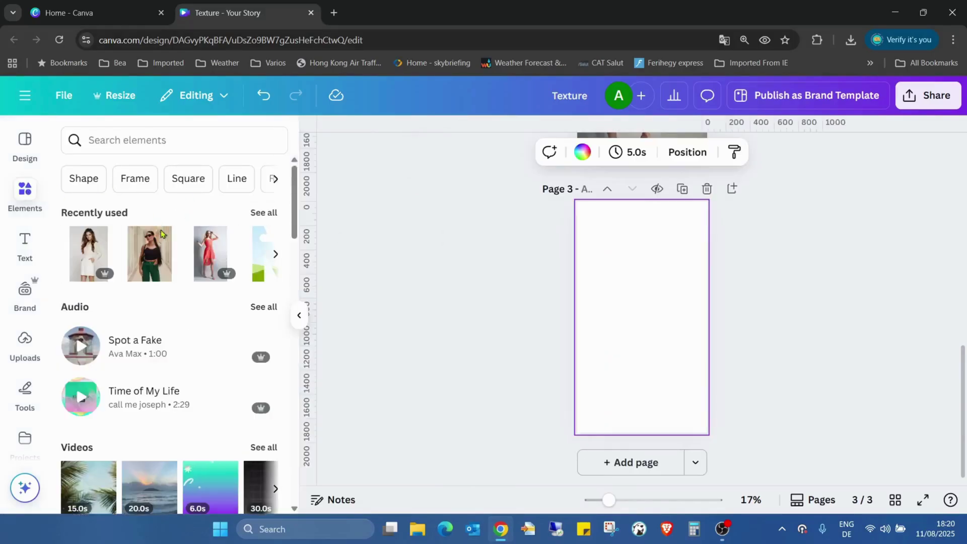
click(208, 259)
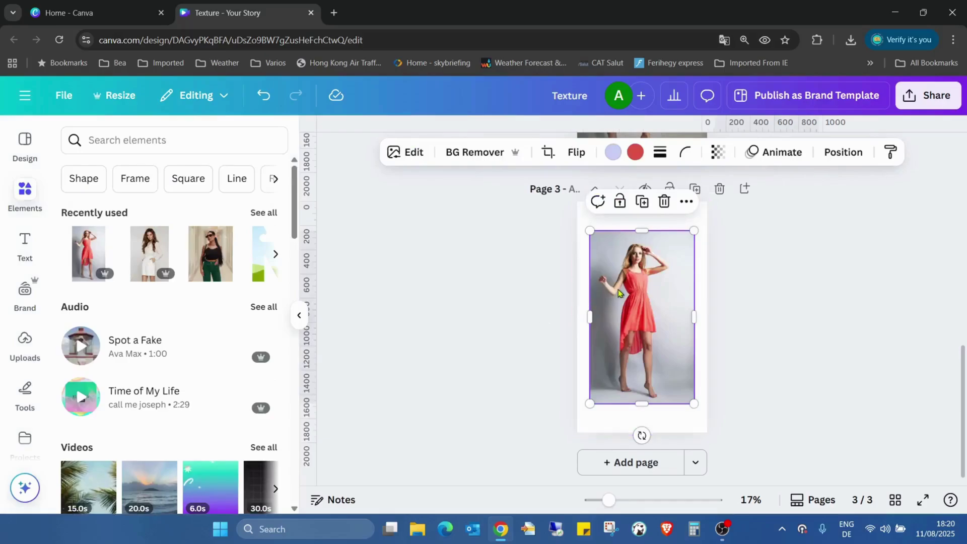
drag(617, 289, 603, 259)
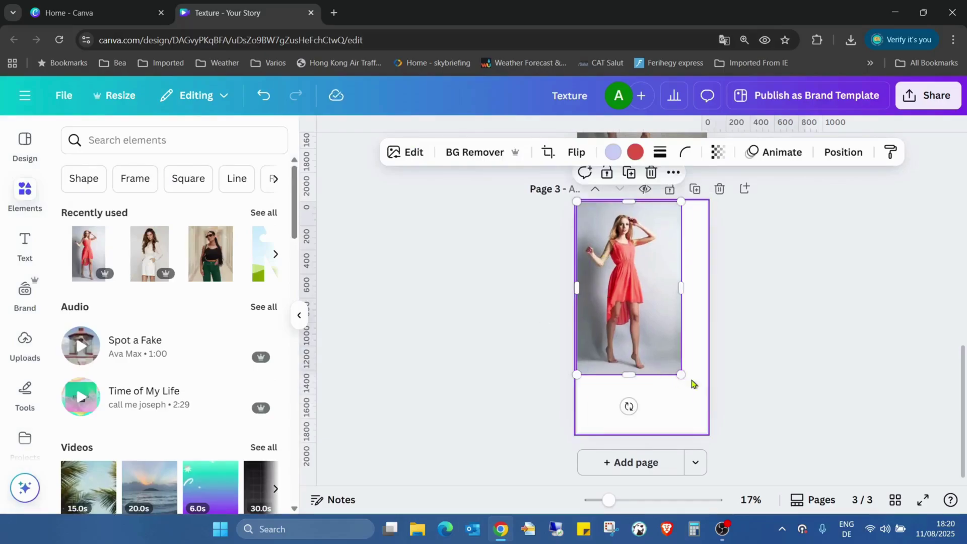
drag(681, 373, 722, 428)
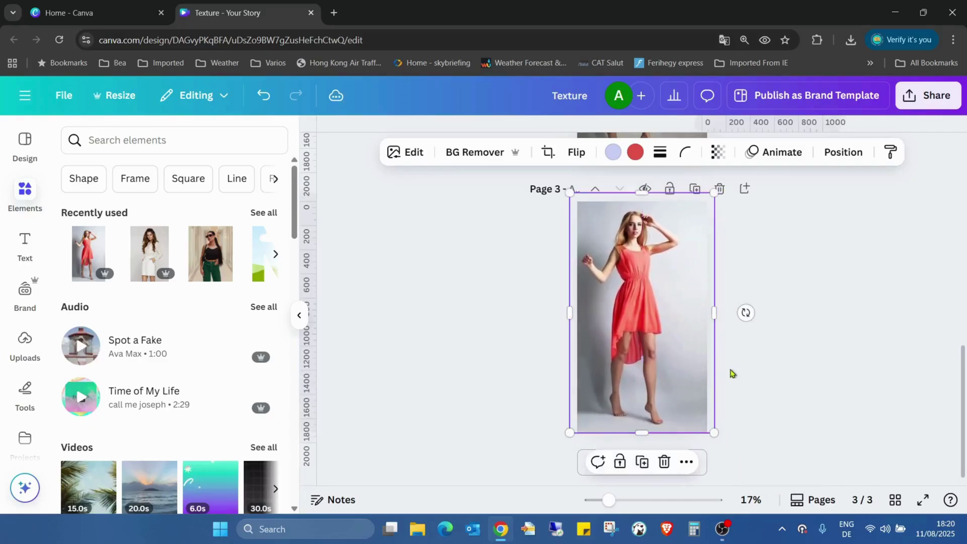
Step: Search the Apps panel for 'texture' and open the Texture app to its paper, paint and VHS presets
click(756, 368)
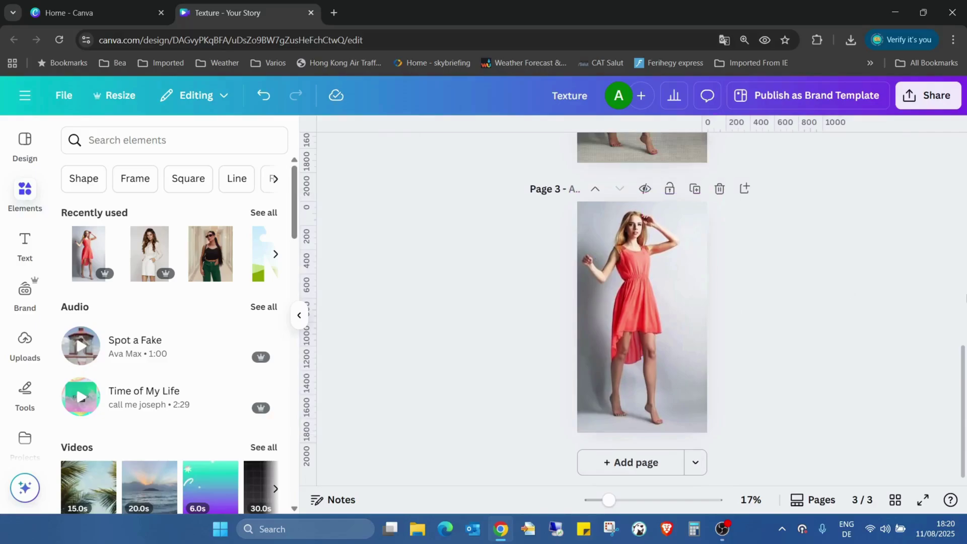
scroll(22, 322, down, 4)
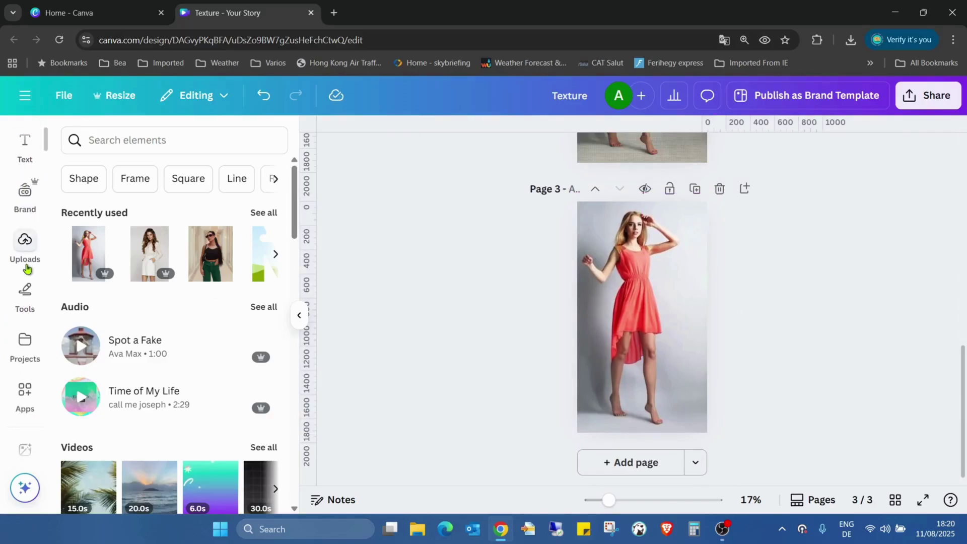
click(27, 331)
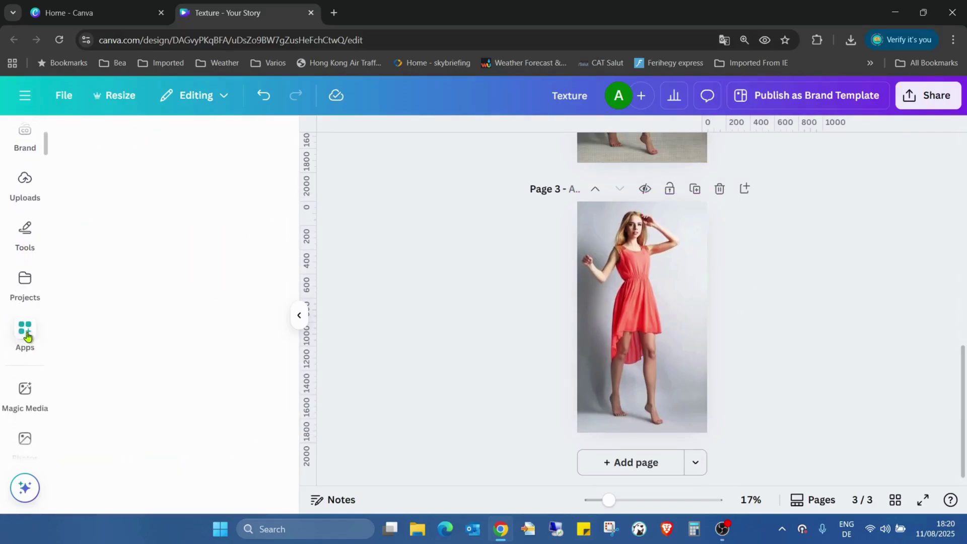
text(te)
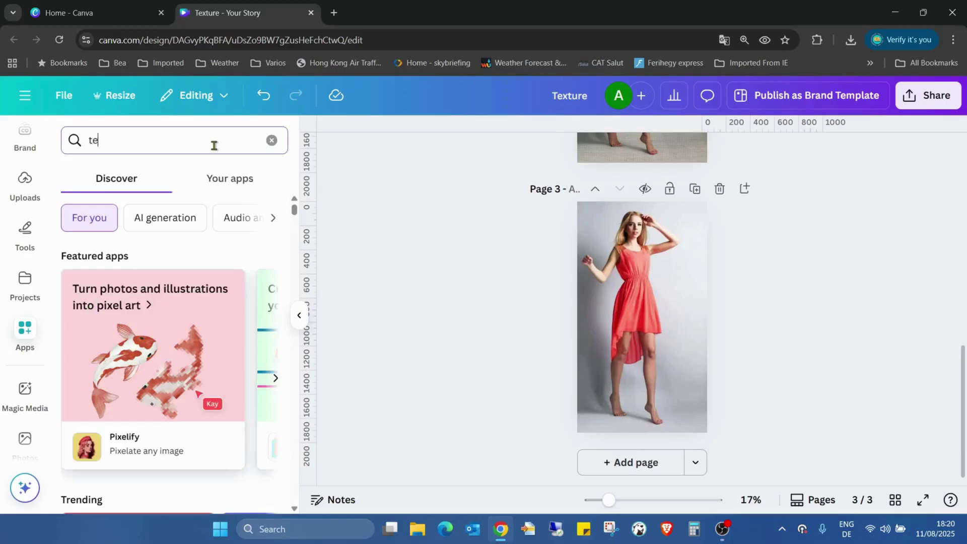
text(xture)
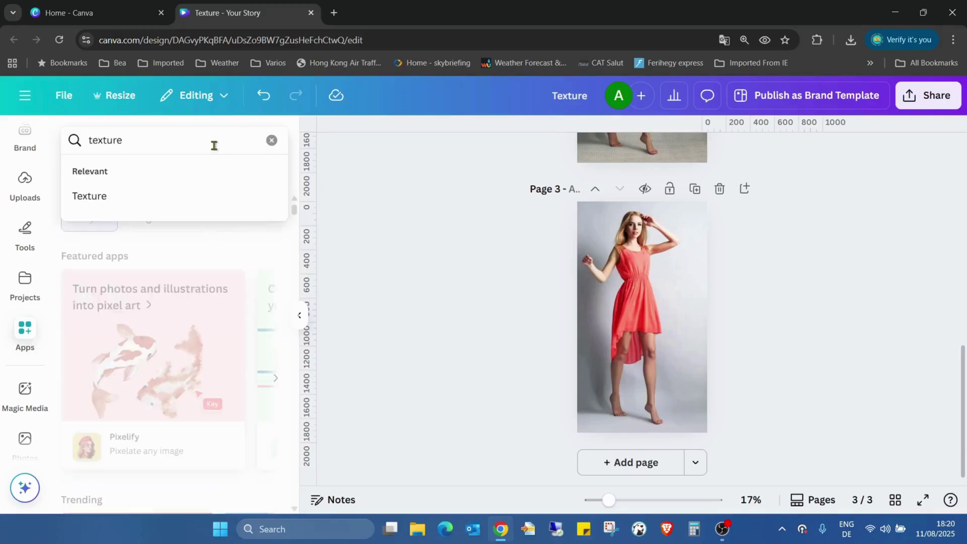
click(75, 196)
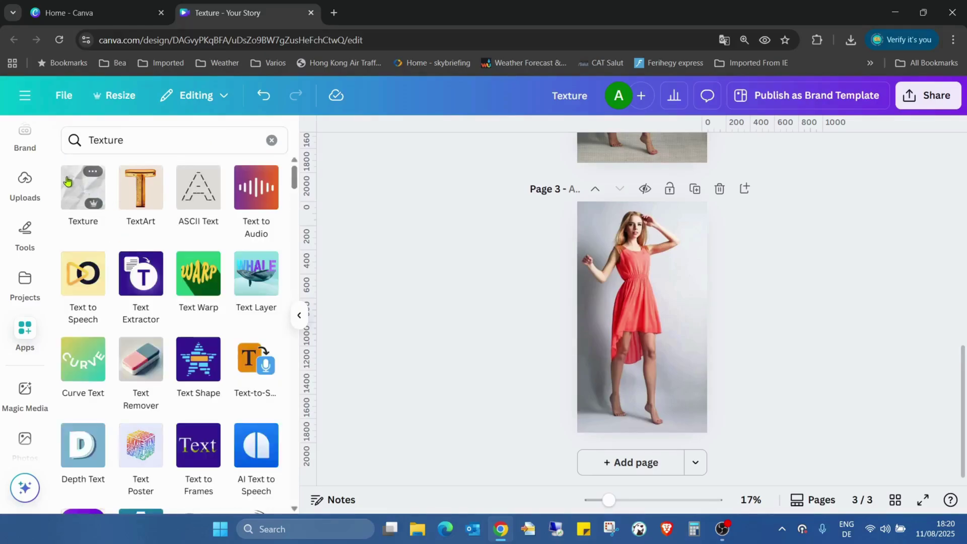
click(83, 193)
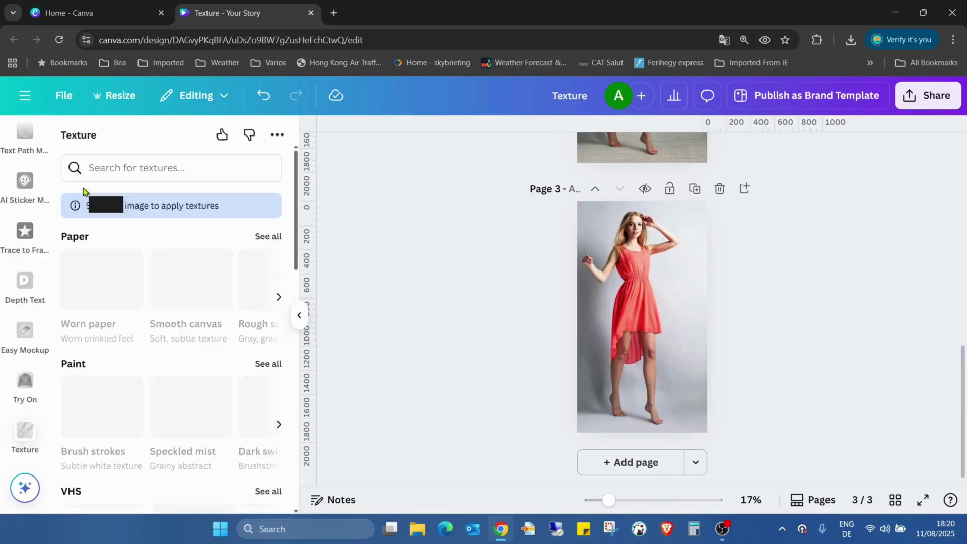
scroll(212, 297, down, 15)
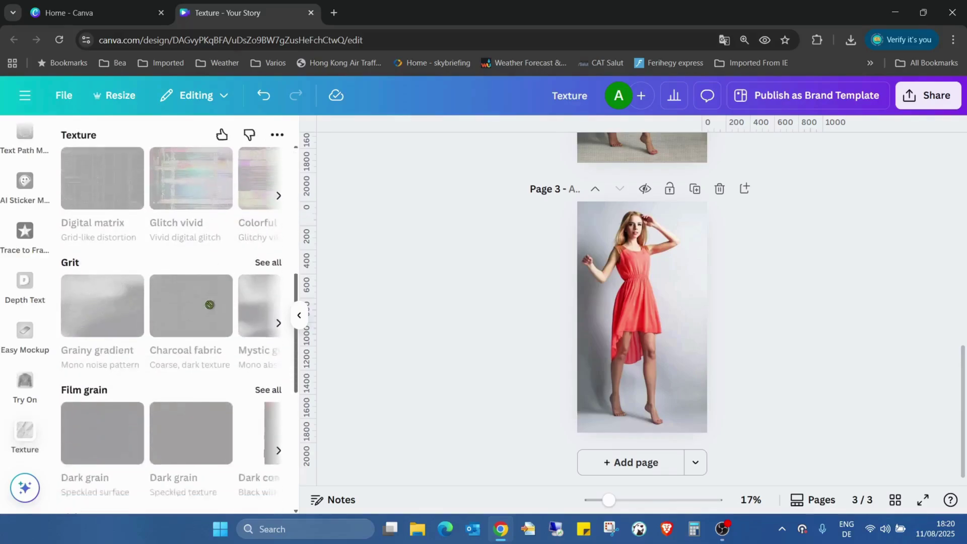
scroll(210, 313, up, 12)
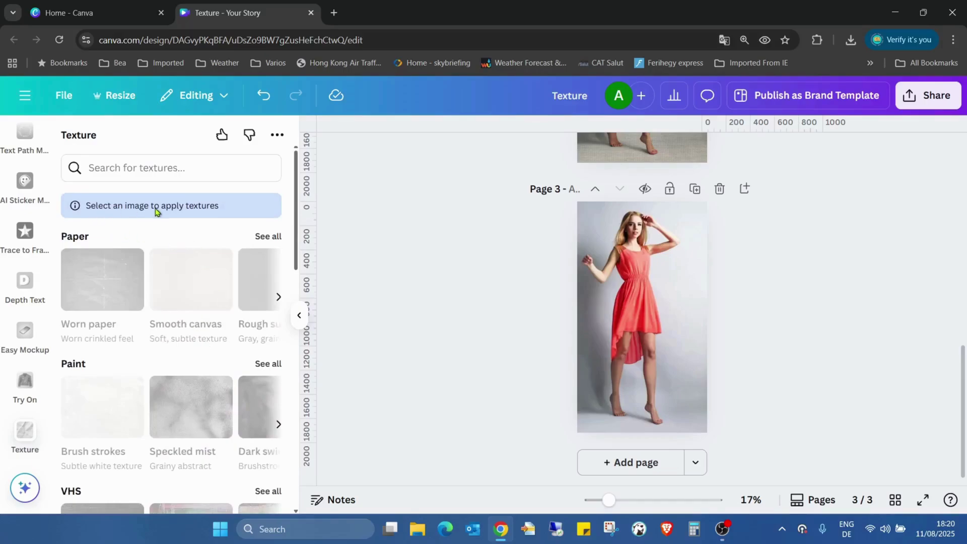
Step: Select the red-dress photo and show every texture in the Texture app's Light category
click(704, 285)
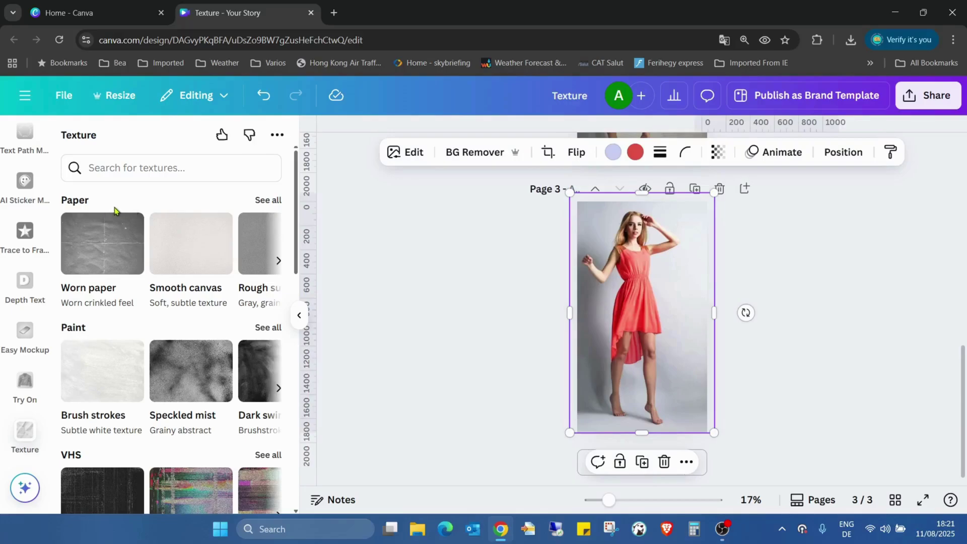
scroll(166, 222, down, 5)
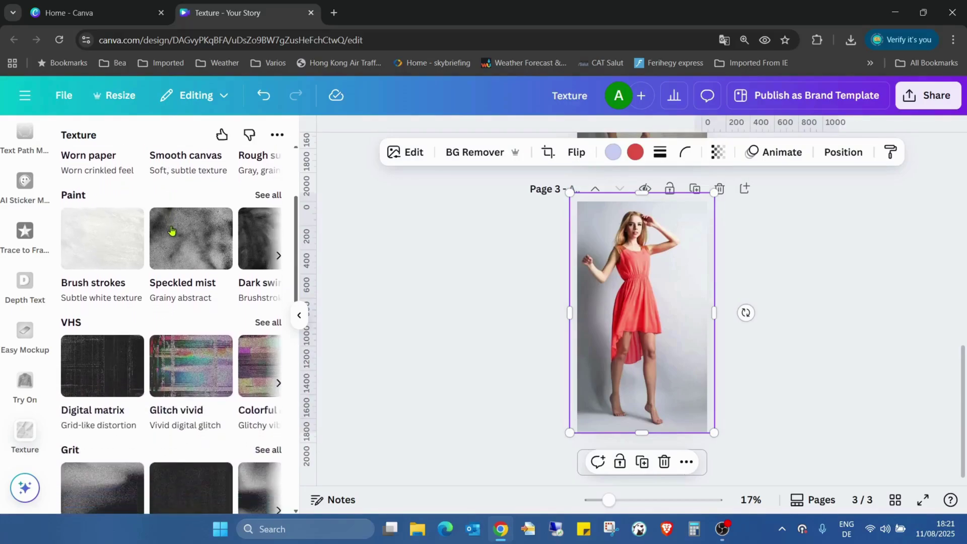
scroll(86, 222, down, 5)
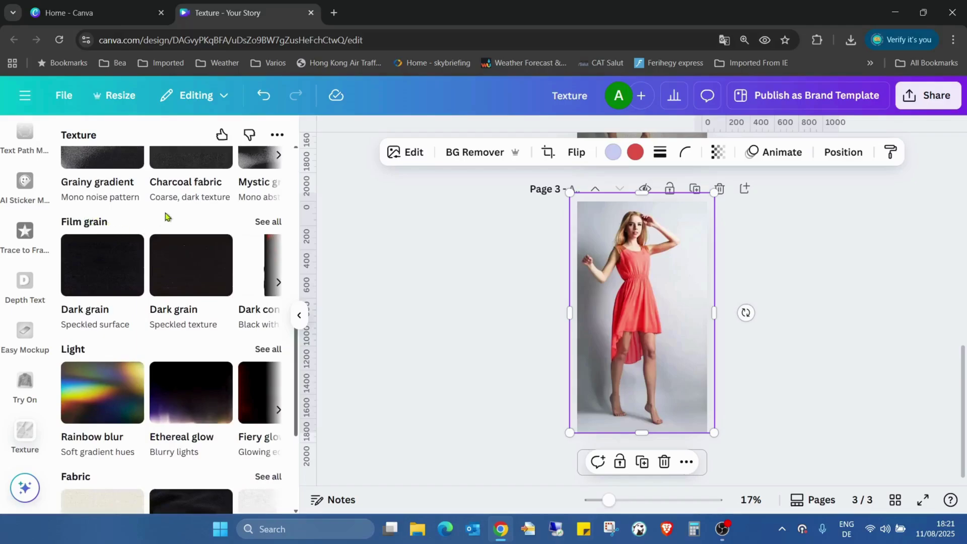
scroll(166, 222, down, 2)
scroll(108, 259, down, 2)
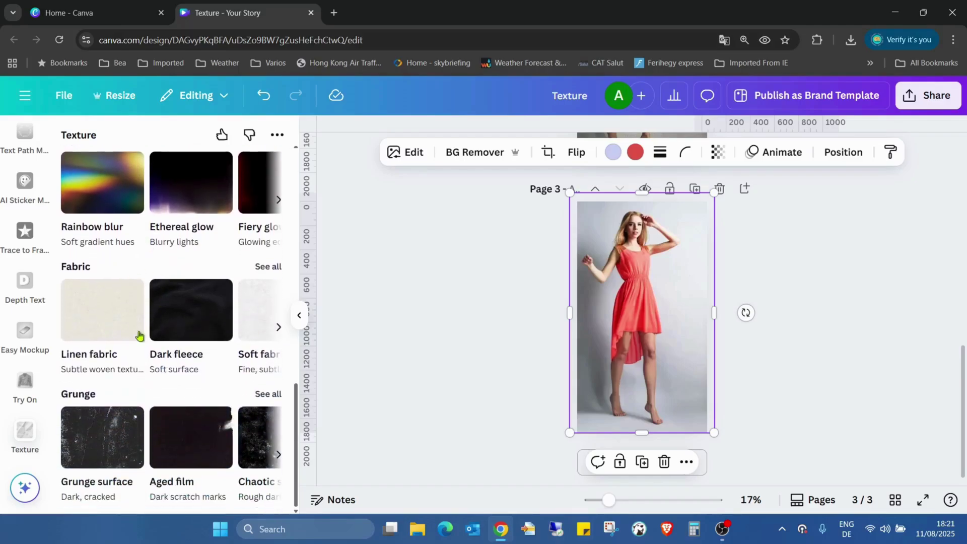
scroll(182, 342, up, 5)
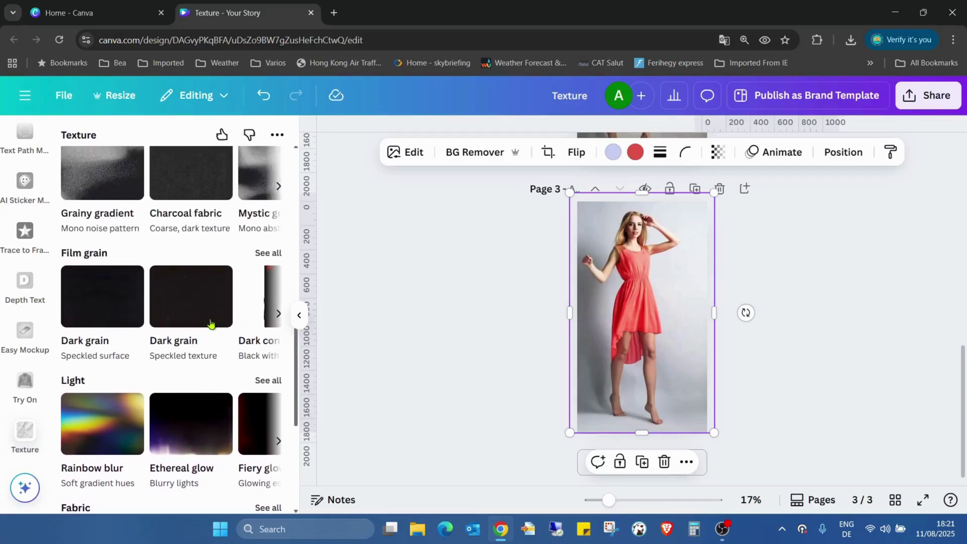
scroll(215, 337, down, 1)
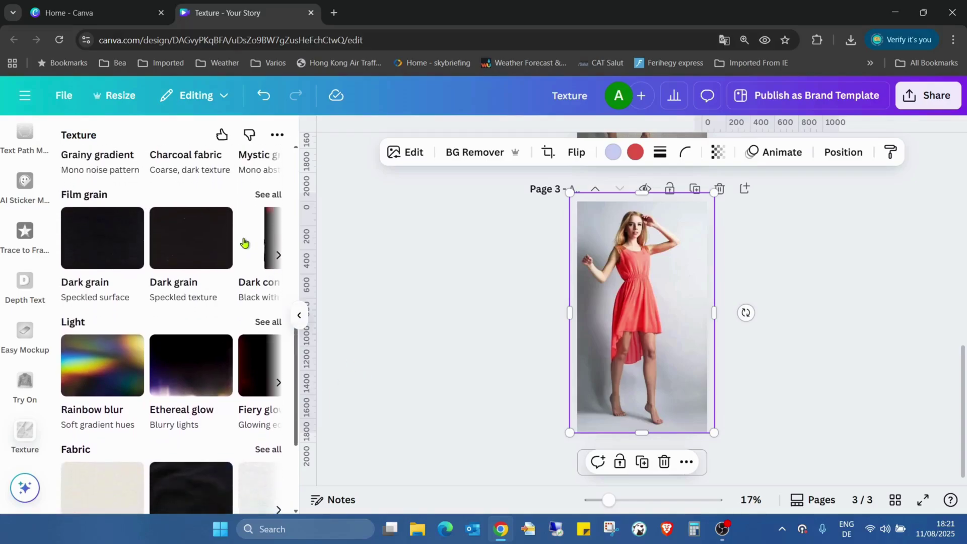
click(268, 322)
scroll(194, 306, up, 4)
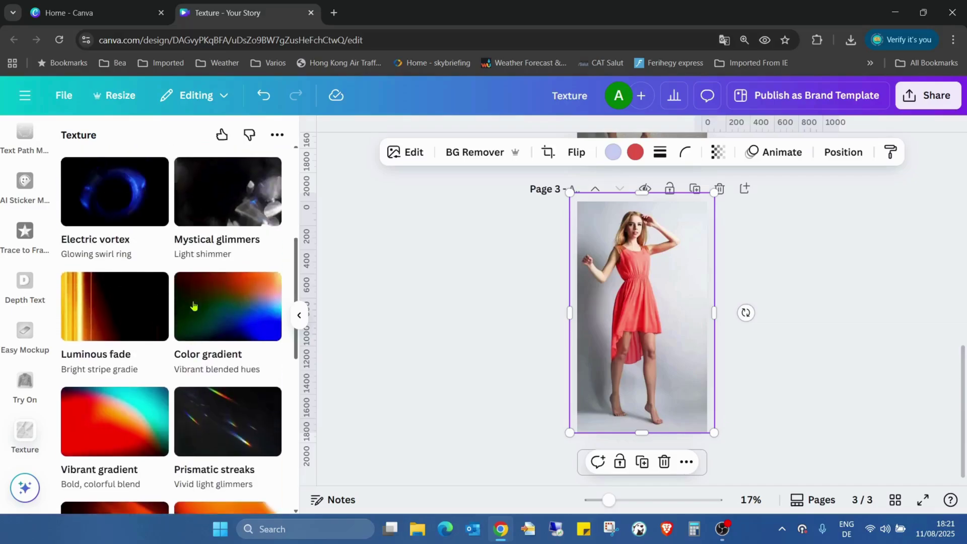
scroll(194, 306, up, 5)
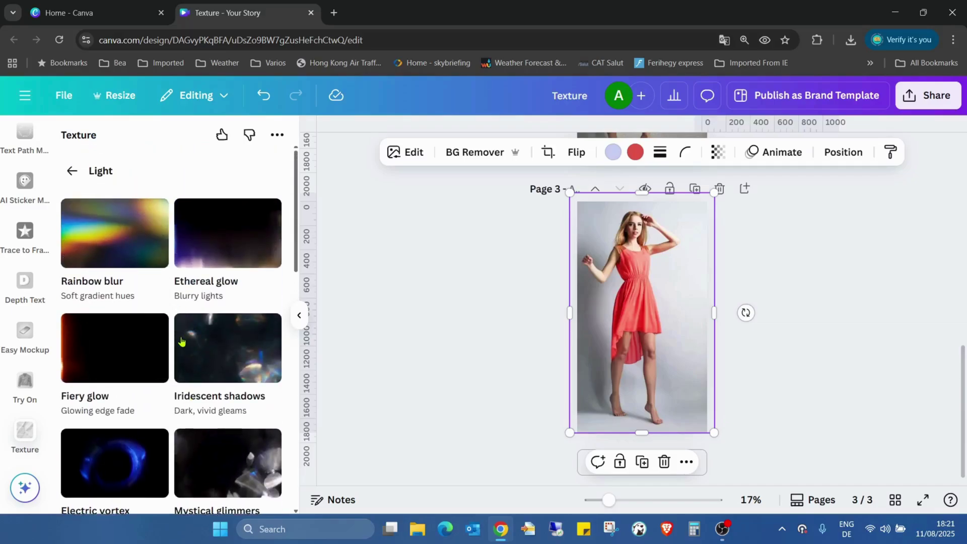
click(130, 459)
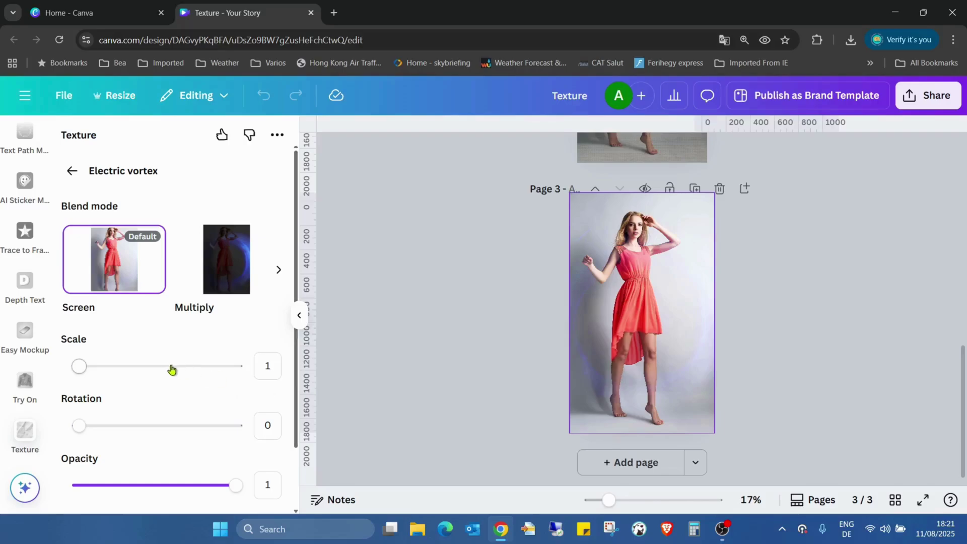
drag(83, 367, 22, 392)
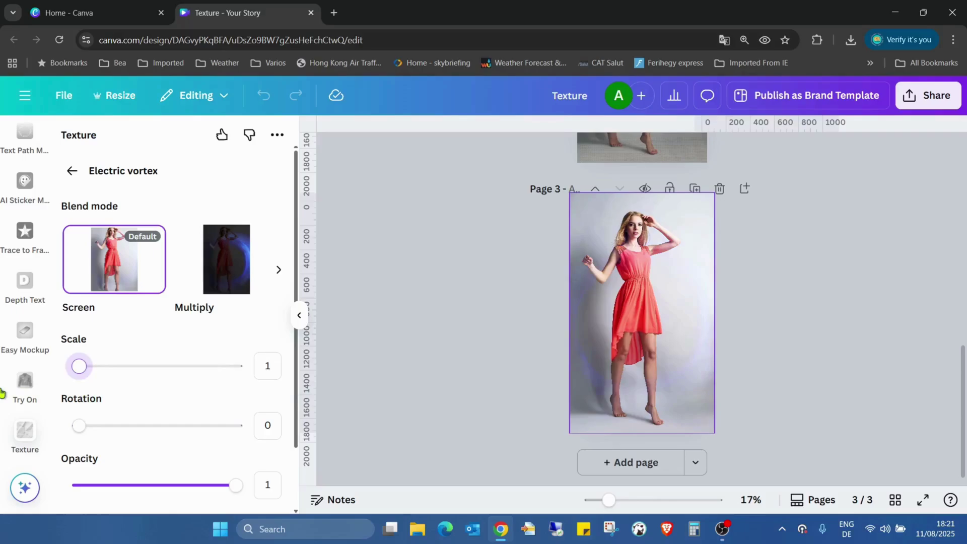
scroll(272, 425, down, 2)
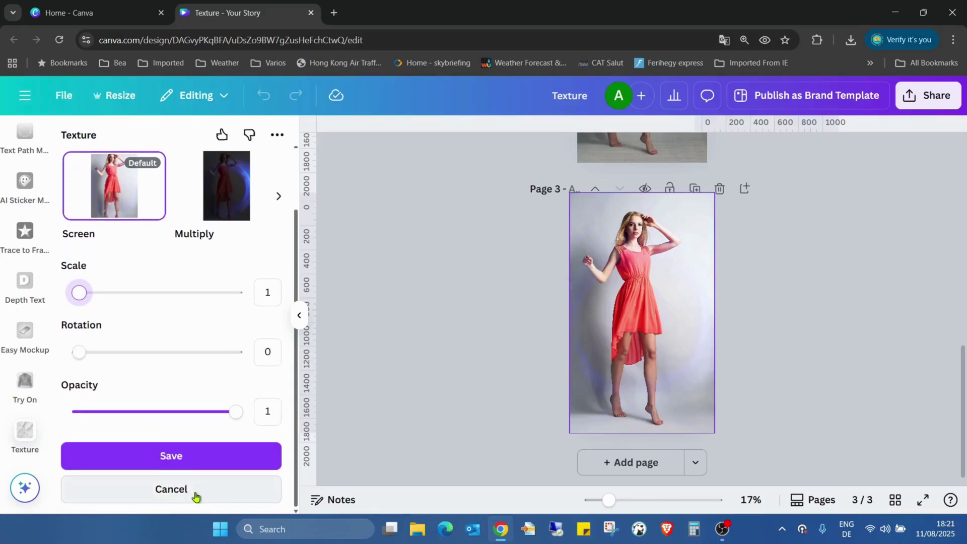
click(196, 496)
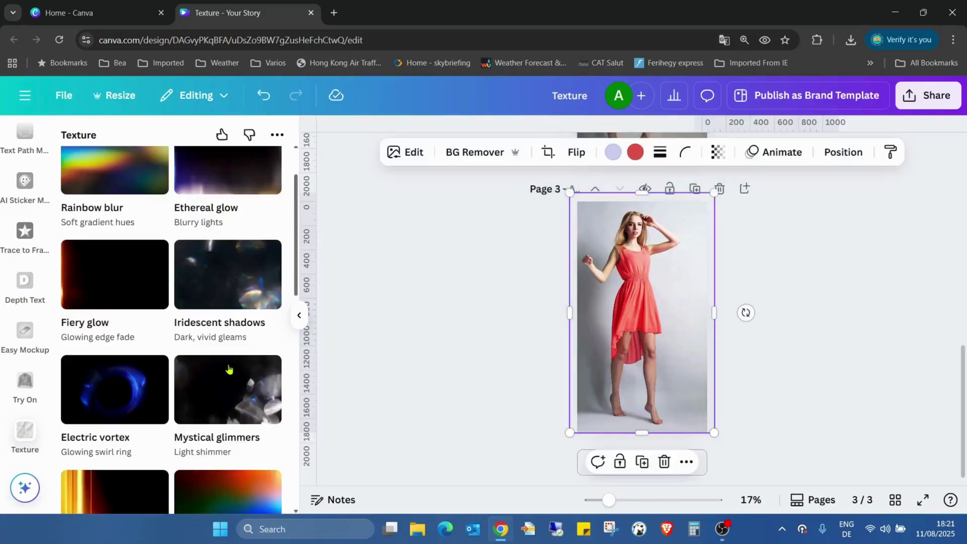
scroll(239, 312, down, 8)
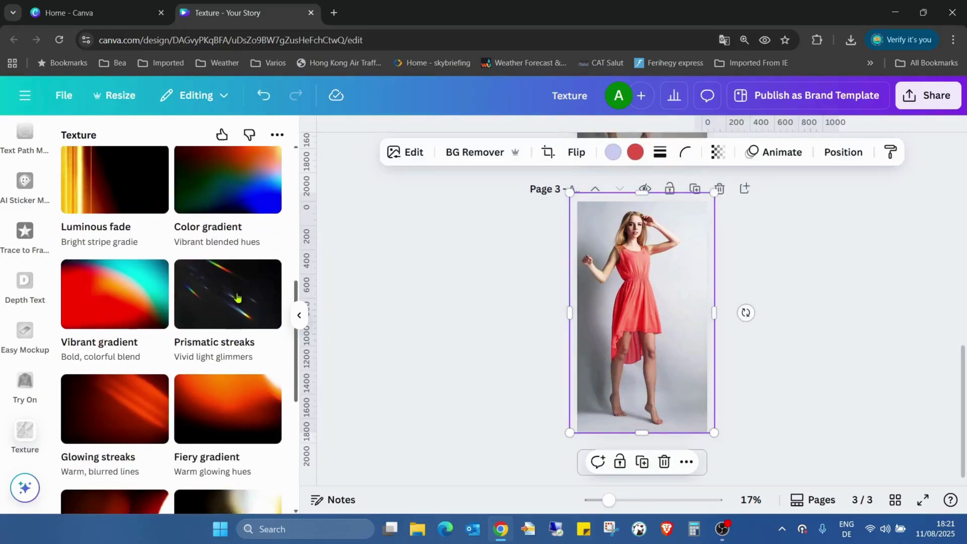
click(225, 297)
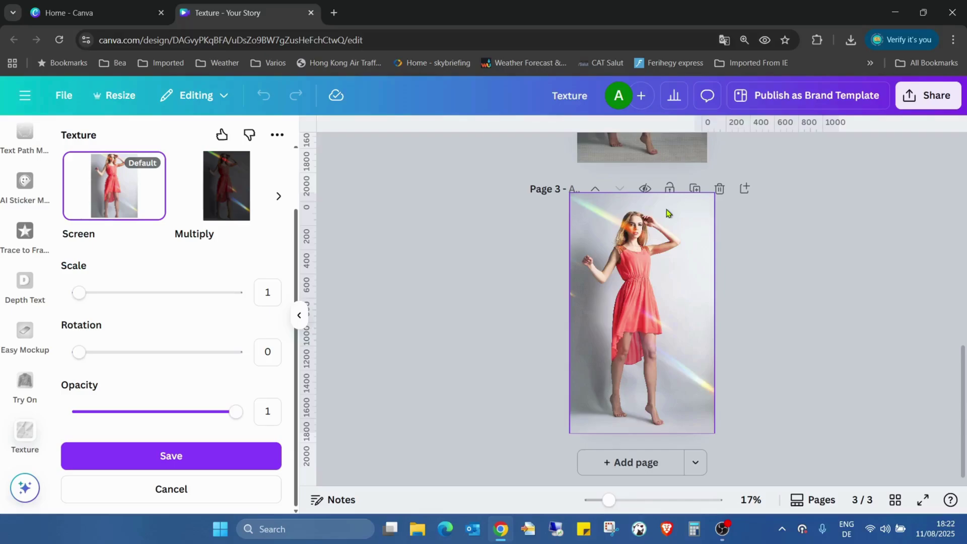
click(191, 485)
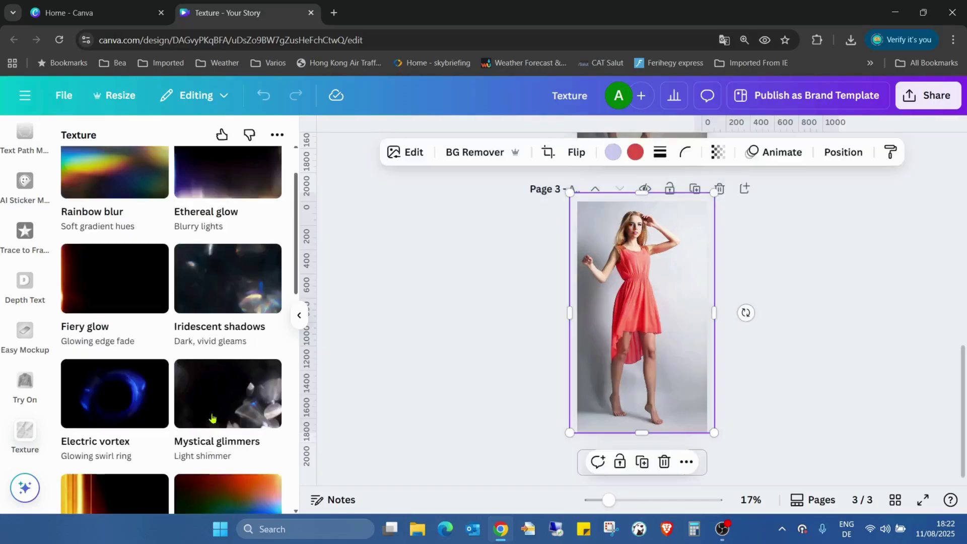
scroll(223, 283, down, 4)
scroll(223, 283, down, 9)
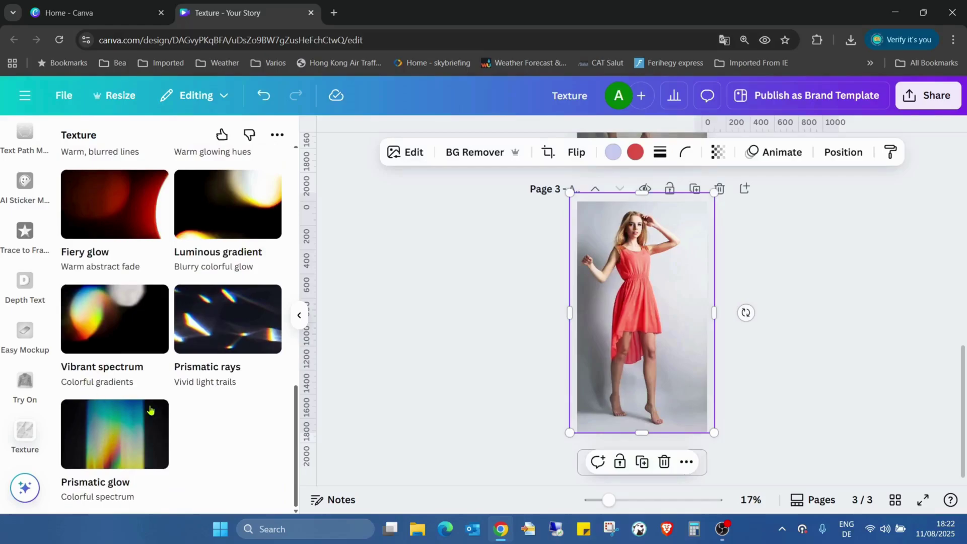
click(114, 436)
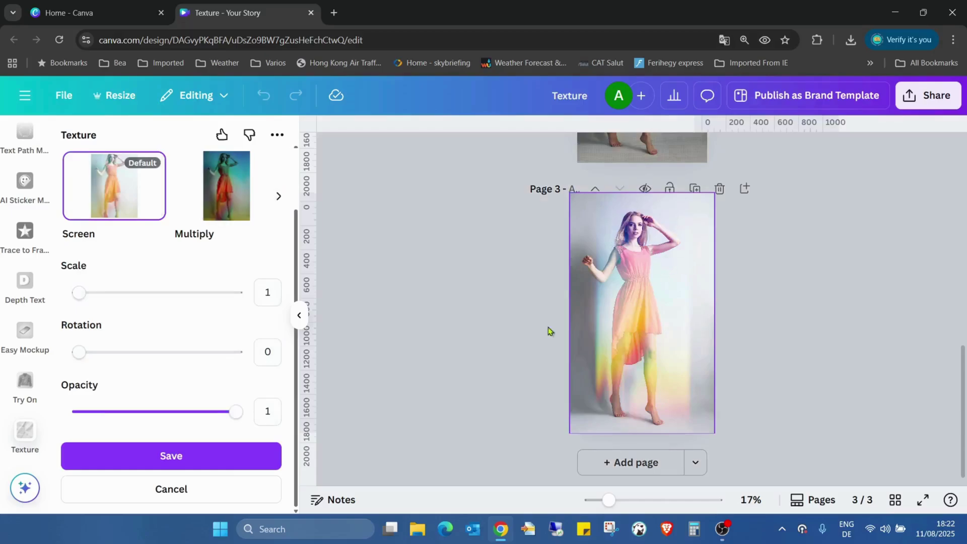
drag(87, 293, 3, 292)
drag(65, 350, 35, 356)
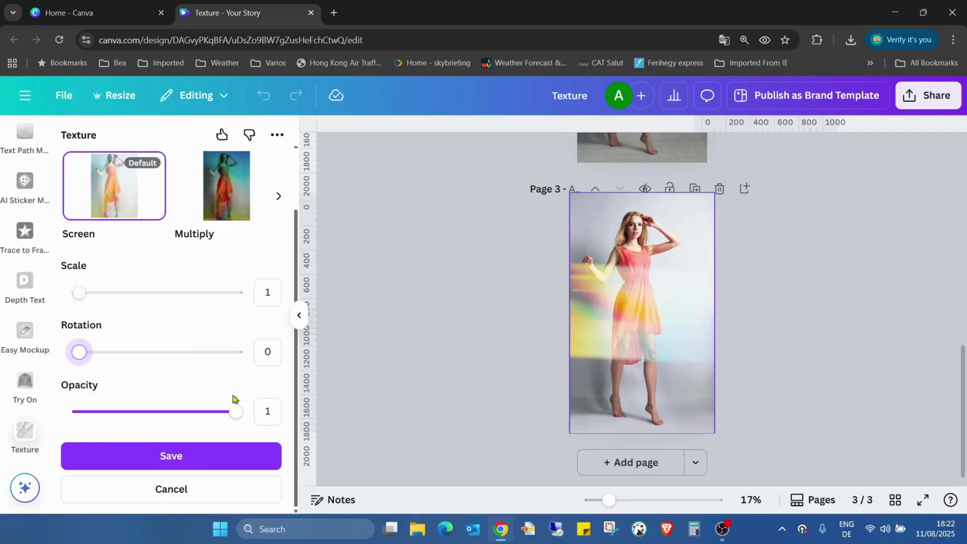
drag(228, 417, 339, 430)
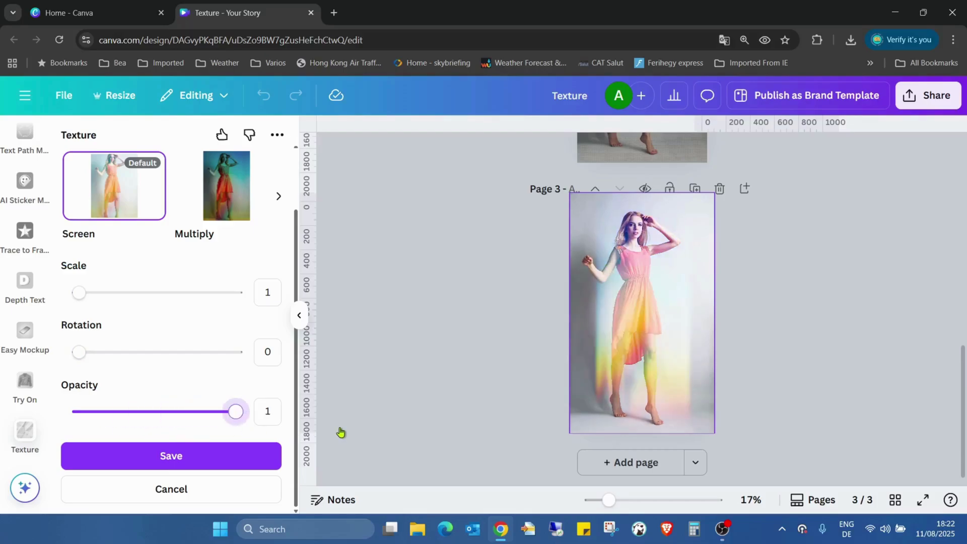
click(206, 490)
Step: Go back to the texture categories and open the full Paint texture list
scroll(216, 339, down, 5)
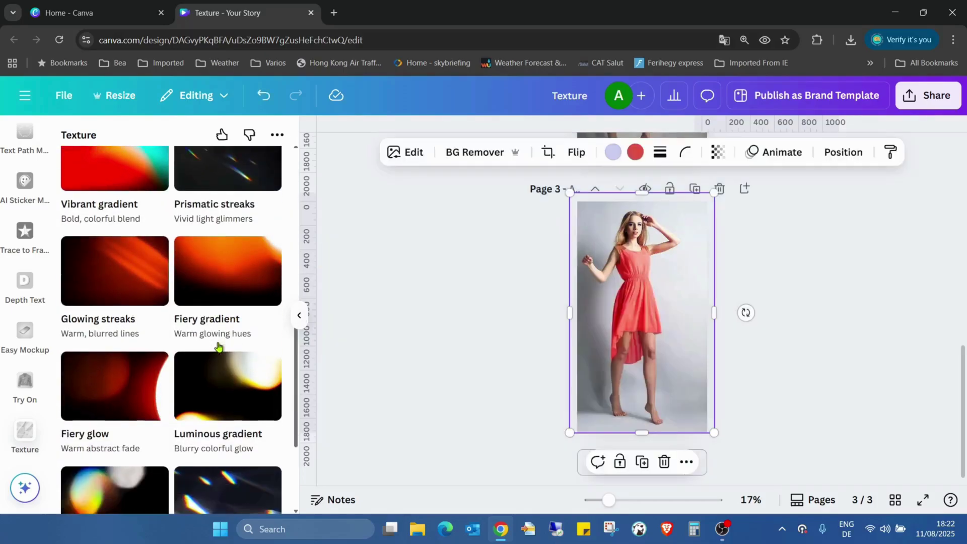
scroll(206, 350, up, 5)
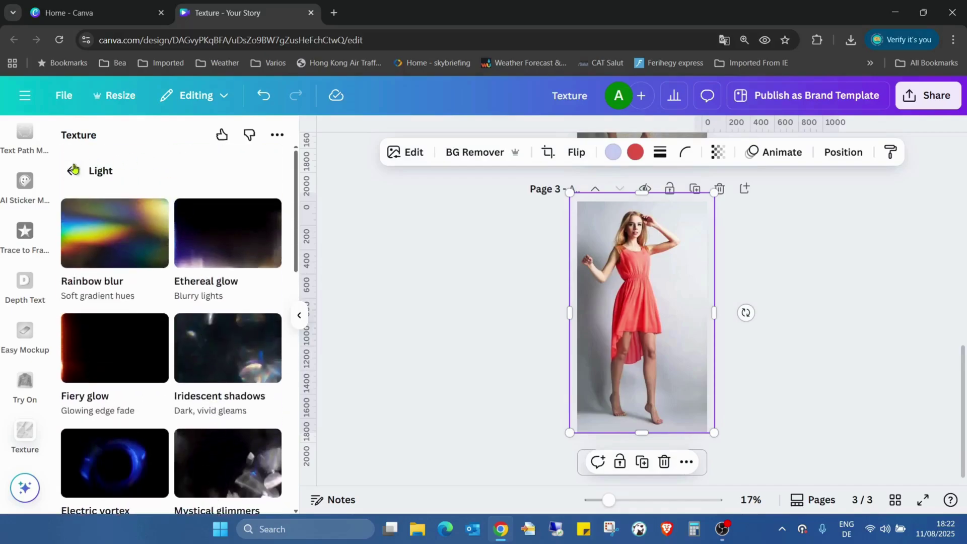
click(67, 169)
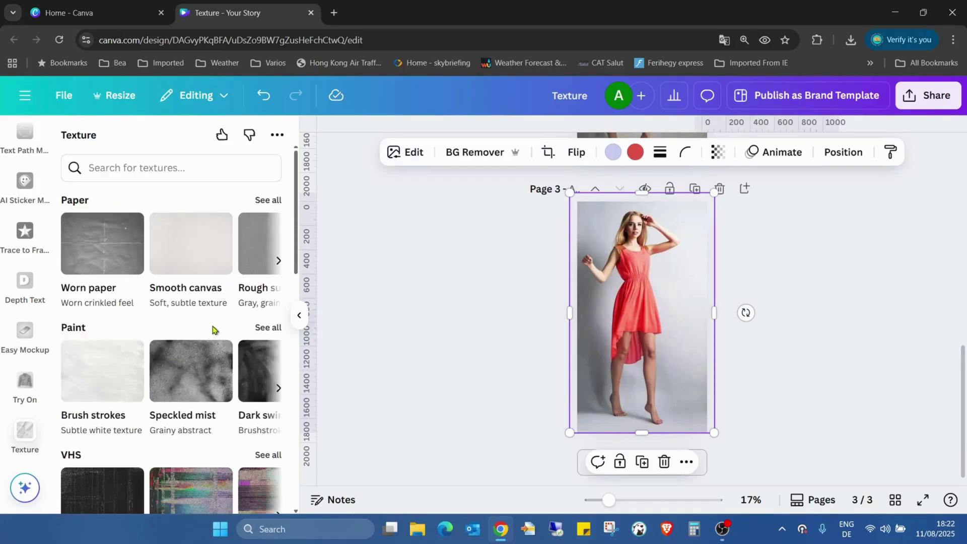
click(264, 331)
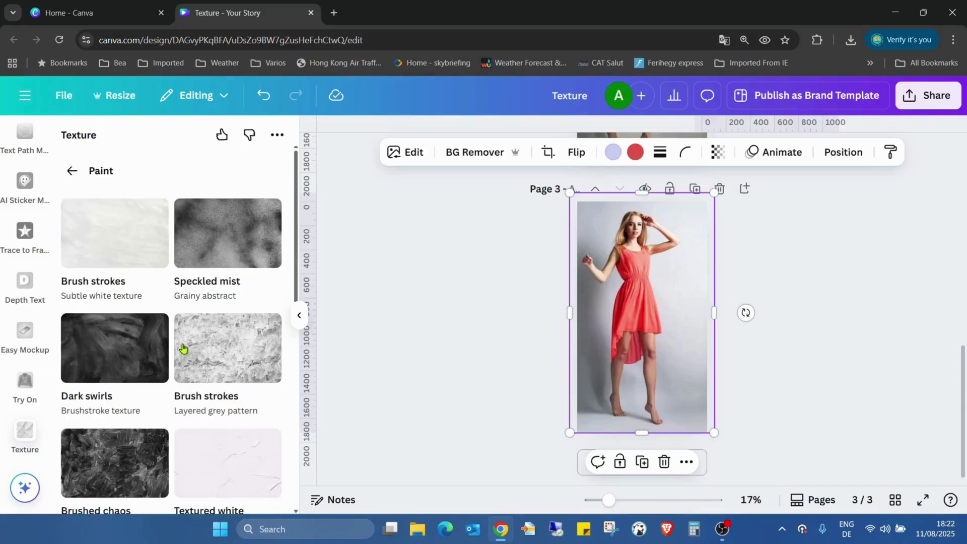
Step: Preview the layered grey Brush strokes texture with a slightly adjusted scale, then discard it
scroll(218, 264, down, 5)
scroll(246, 274, up, 5)
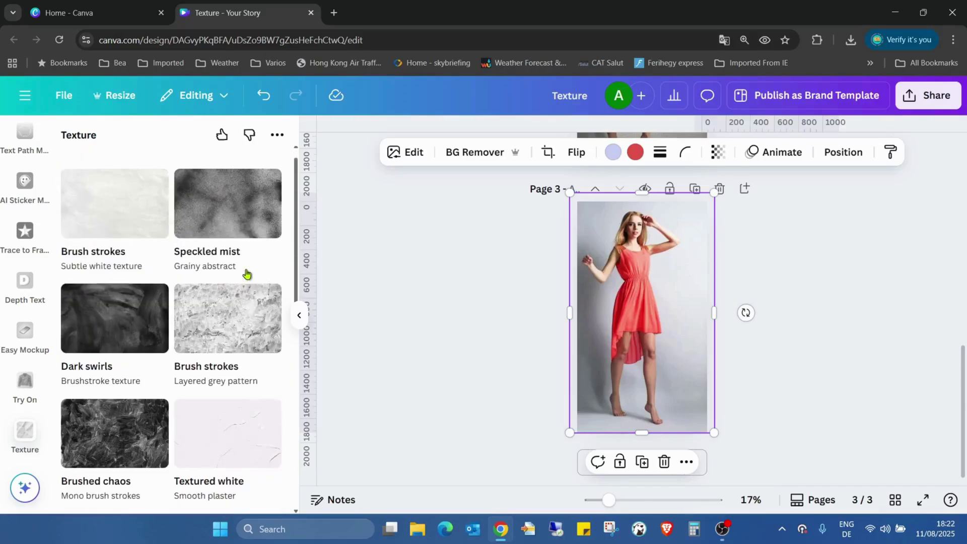
scroll(234, 247, down, 1)
scroll(235, 247, down, 1)
click(234, 239)
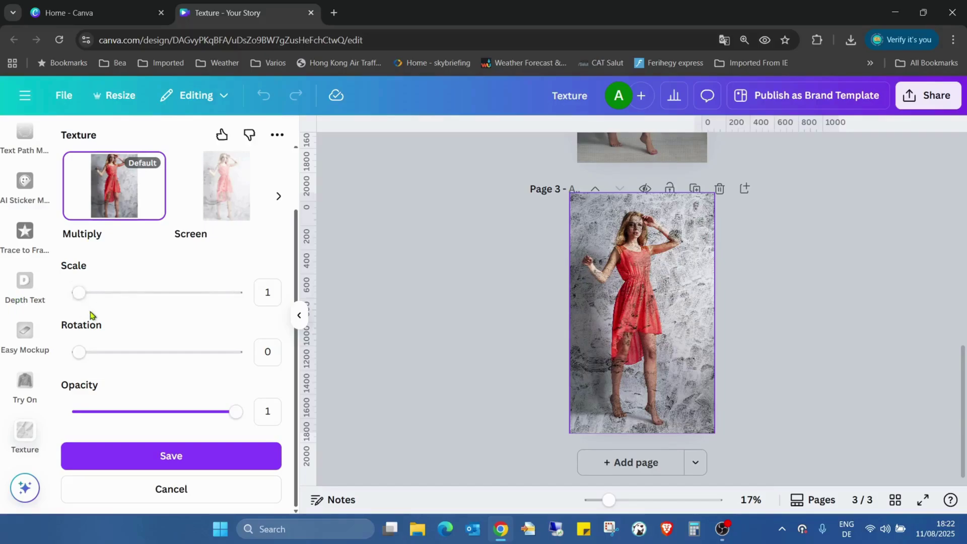
drag(79, 294, 2, 308)
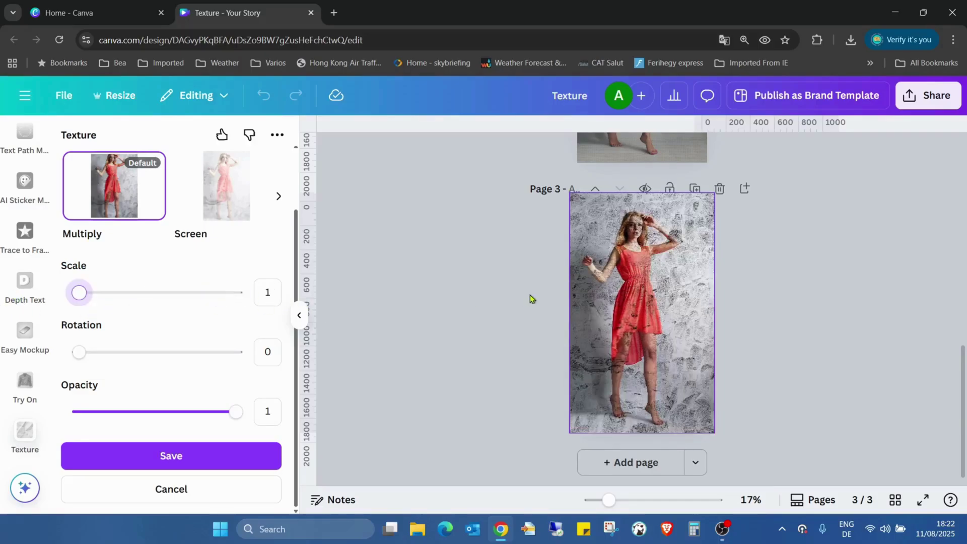
click(171, 488)
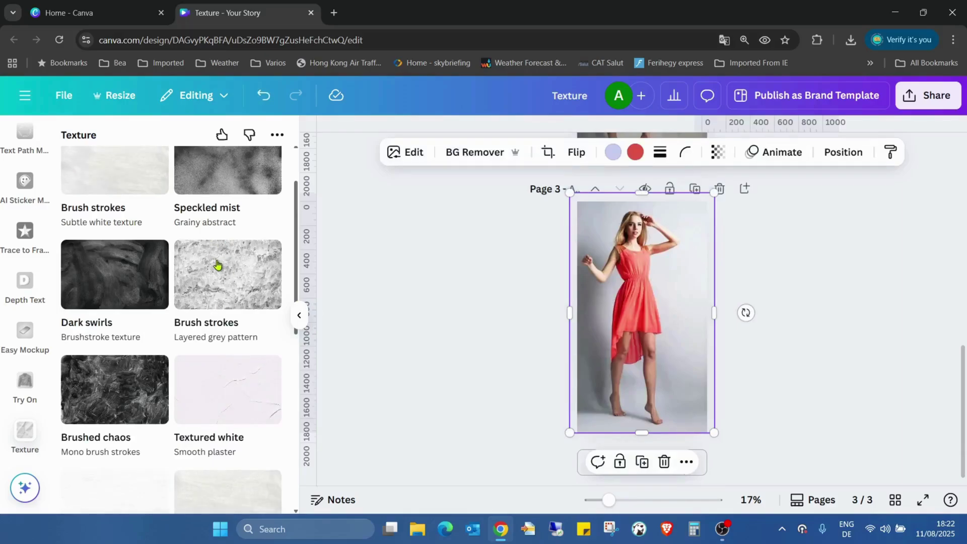
Step: Reopen the Paint list and try the white Brush strokes texture at scale up to 4.9 and 0.8 opacity
click(206, 323)
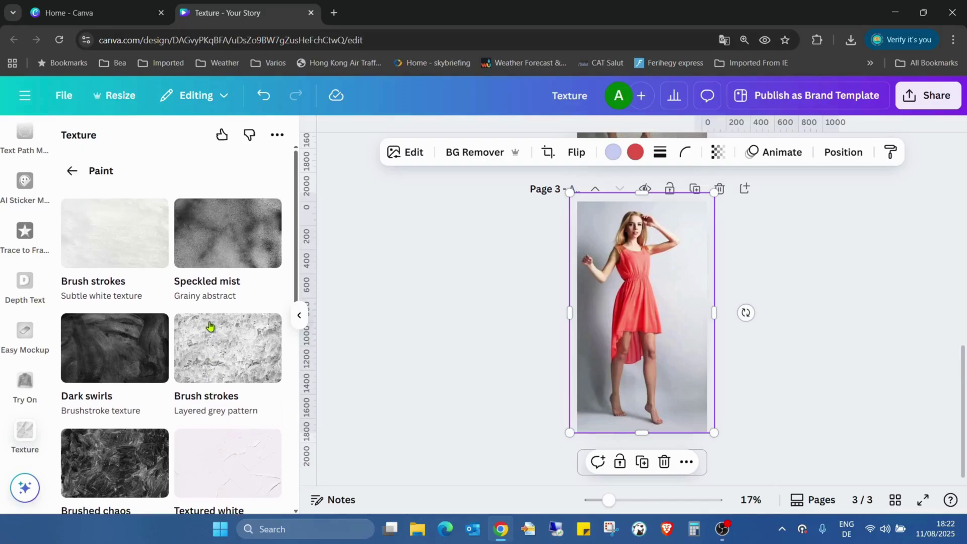
scroll(233, 266, down, 8)
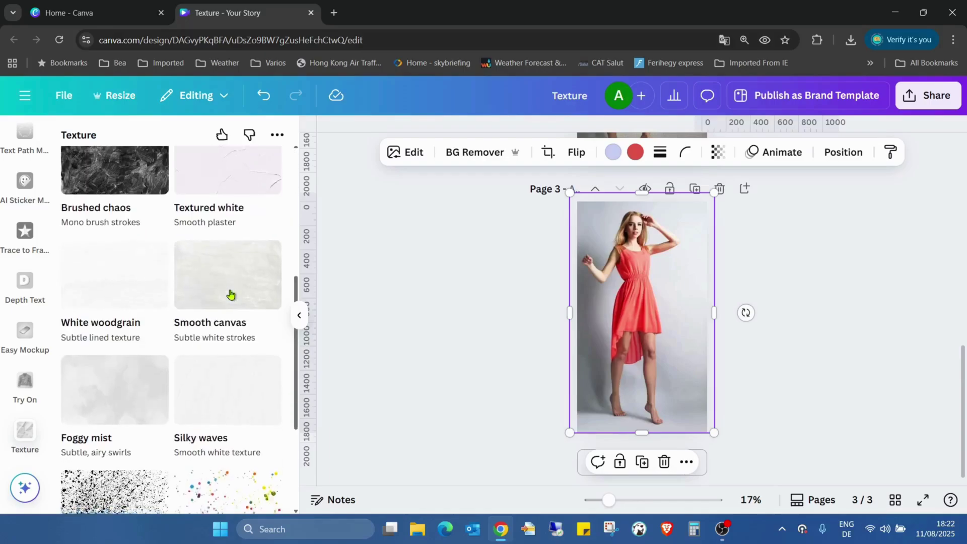
scroll(232, 269, down, 1)
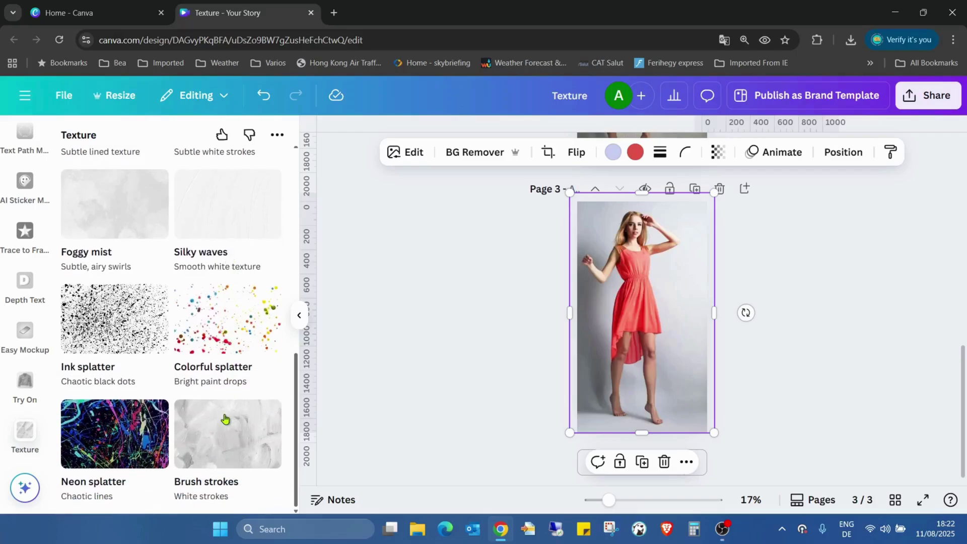
click(219, 445)
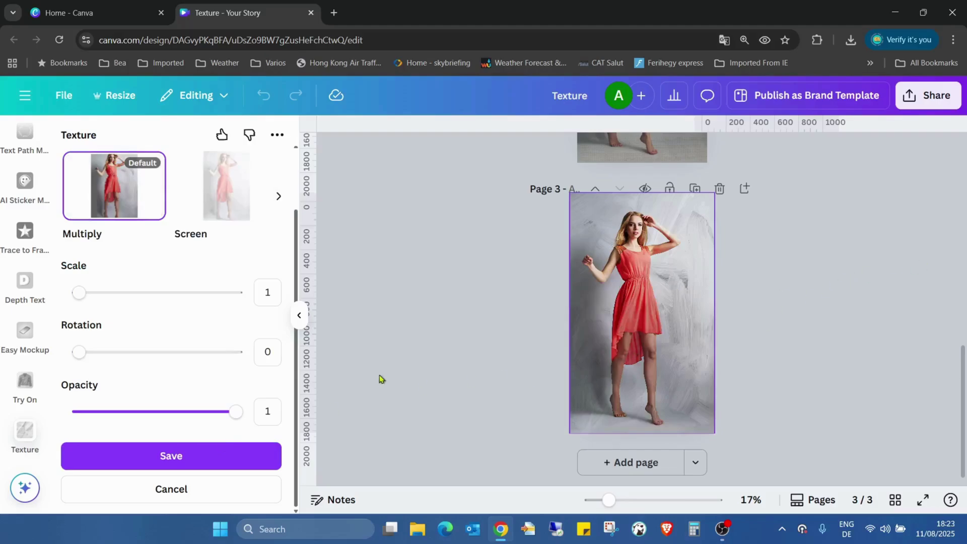
drag(80, 293, 234, 297)
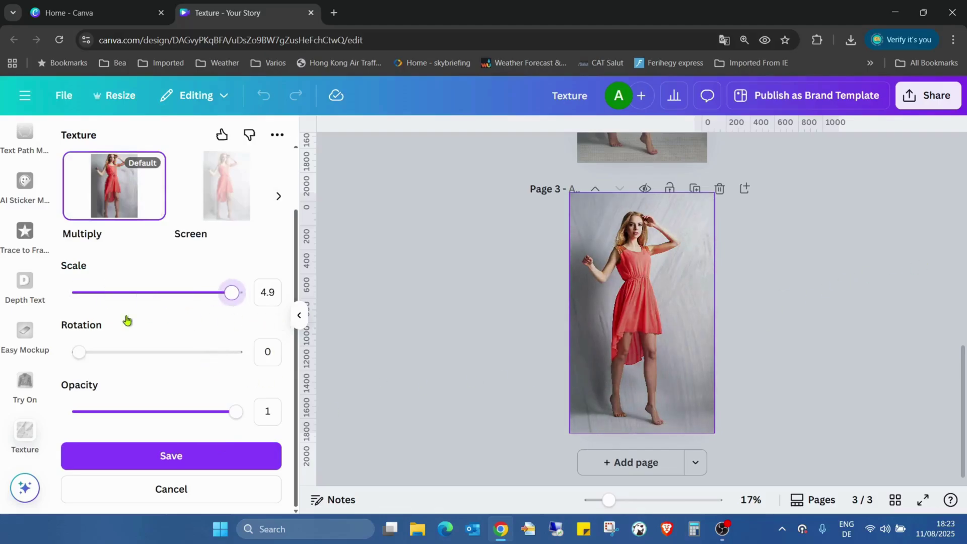
drag(127, 321, 202, 332)
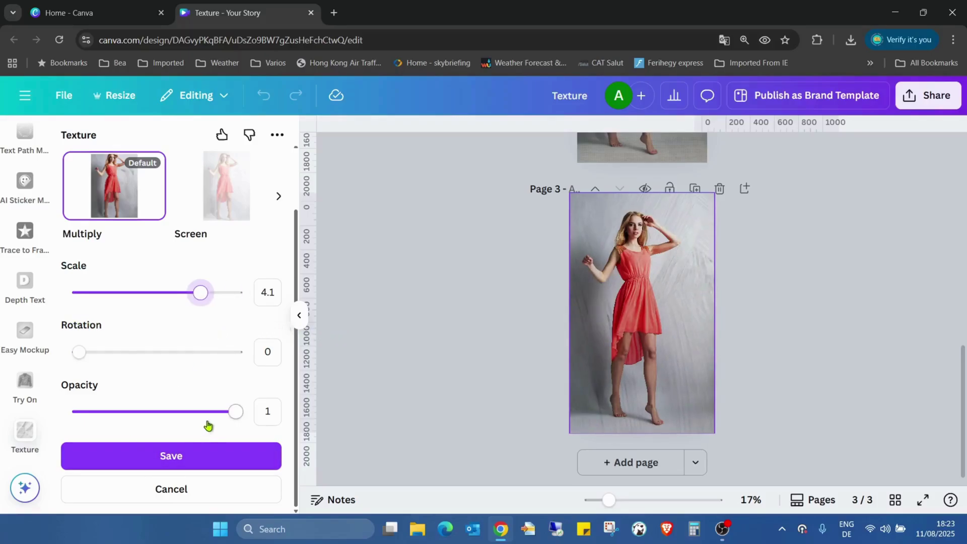
drag(225, 420, 308, 421)
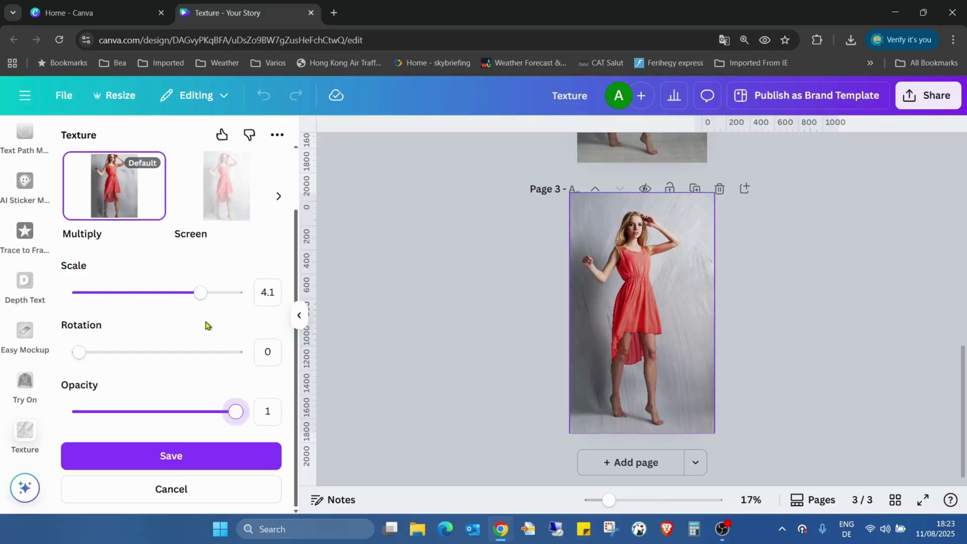
drag(200, 292, 78, 293)
Step: Discard the white Brush strokes texture and open the full list of Fabric textures
click(147, 489)
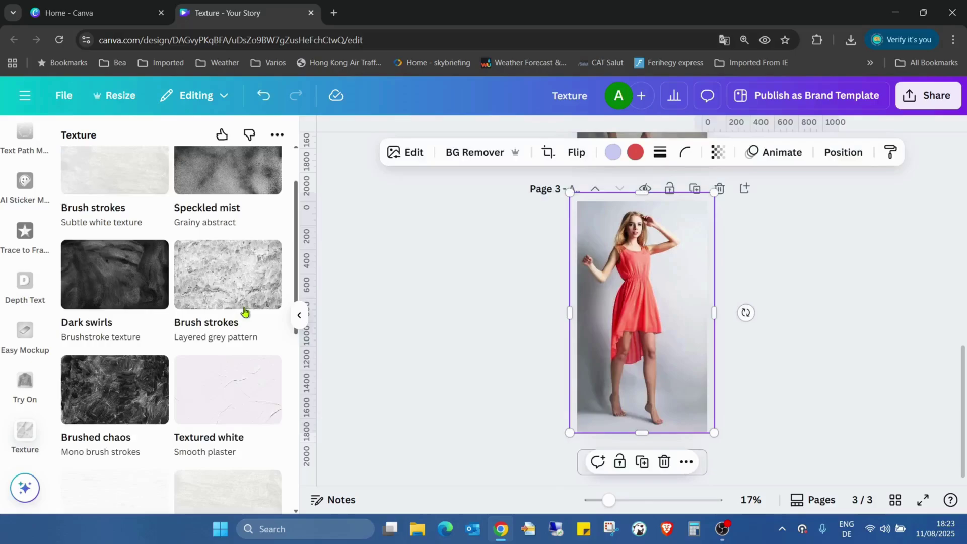
click(72, 176)
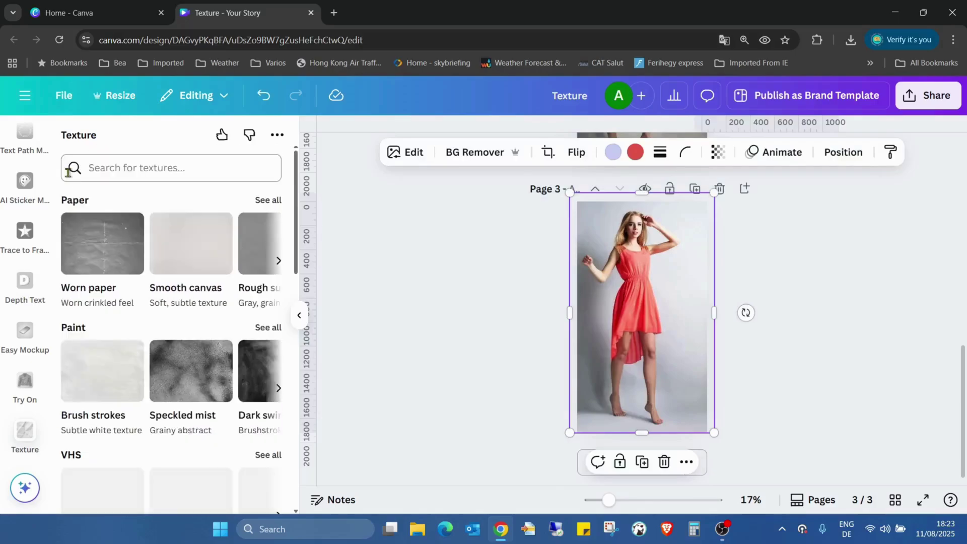
scroll(166, 291, down, 5)
scroll(201, 277, down, 9)
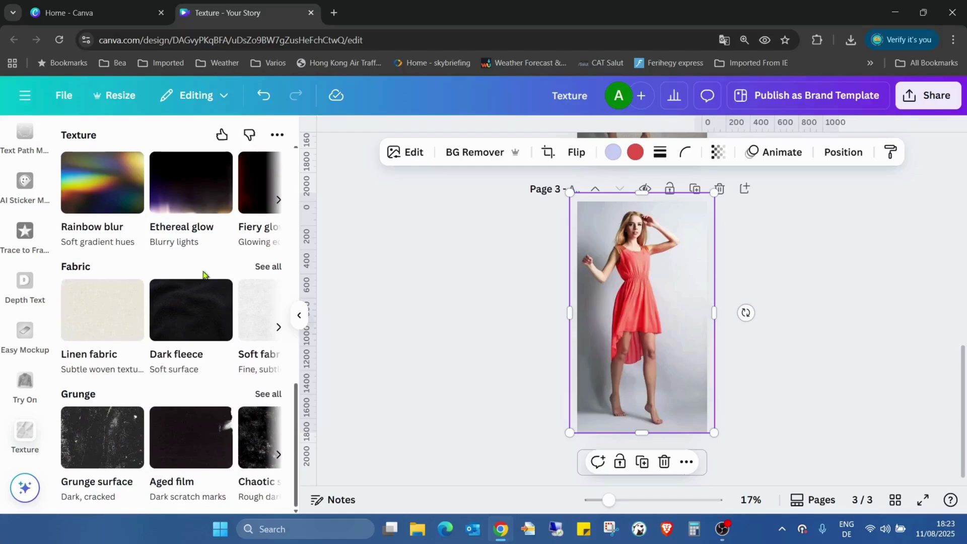
click(269, 266)
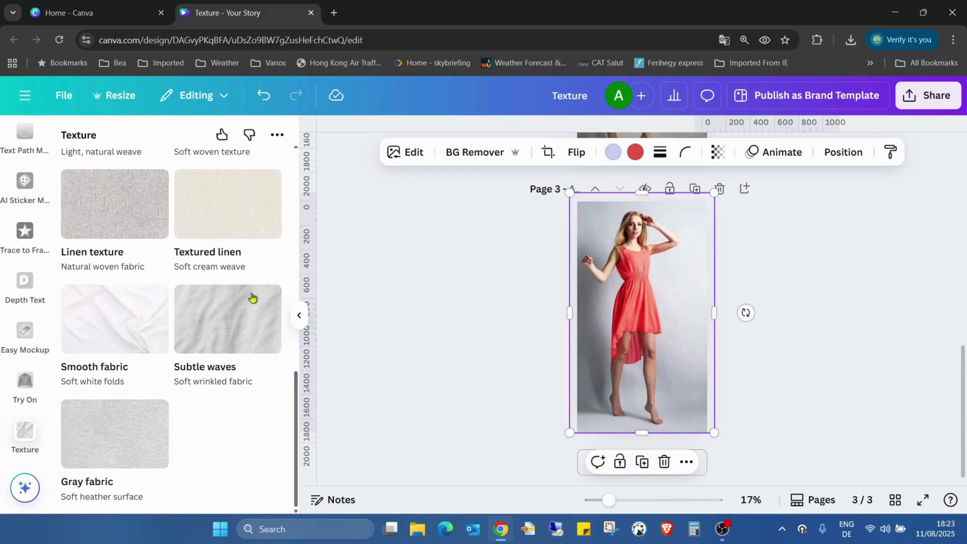
Step: Preview Linen canvas with a coarser scale, 360° rotation and lower opacity, then discard it
scroll(239, 357, up, 5)
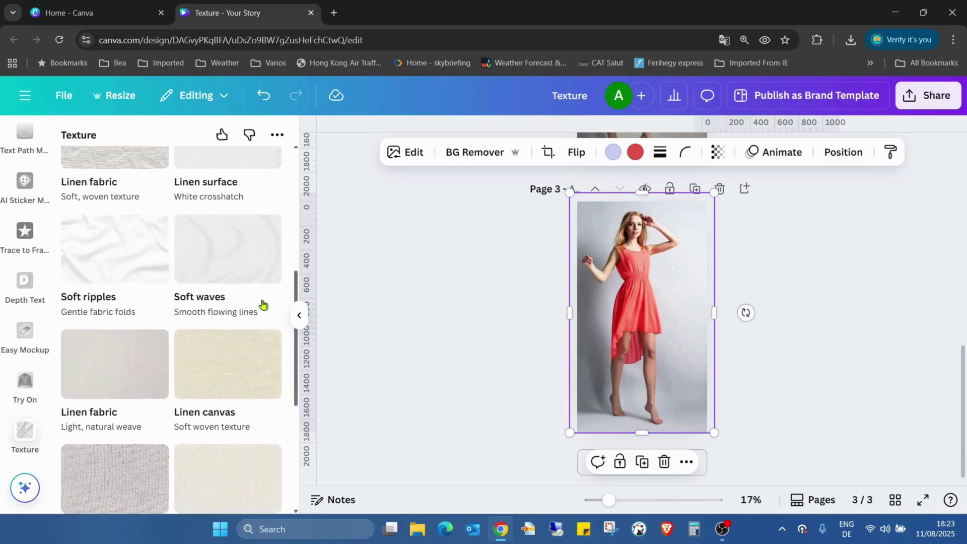
click(243, 373)
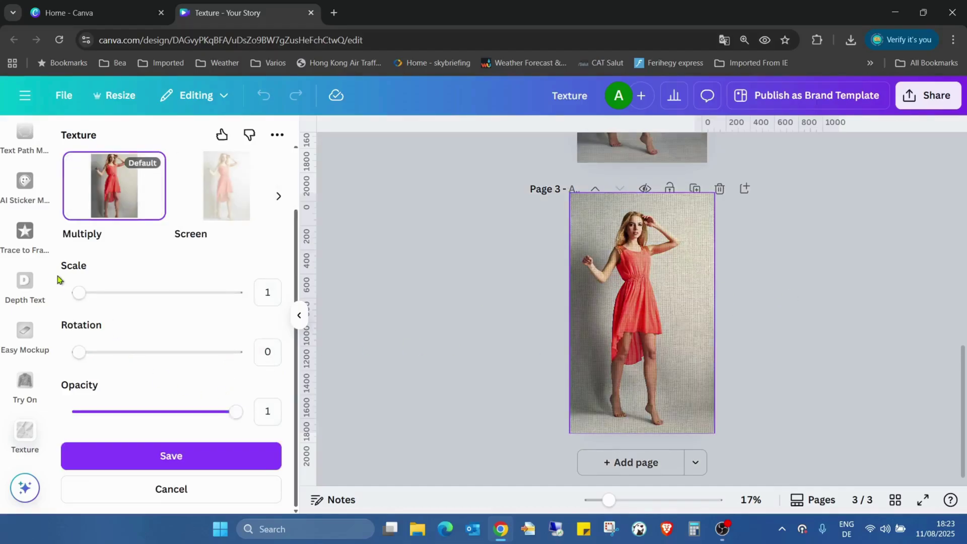
drag(78, 292, 16, 300)
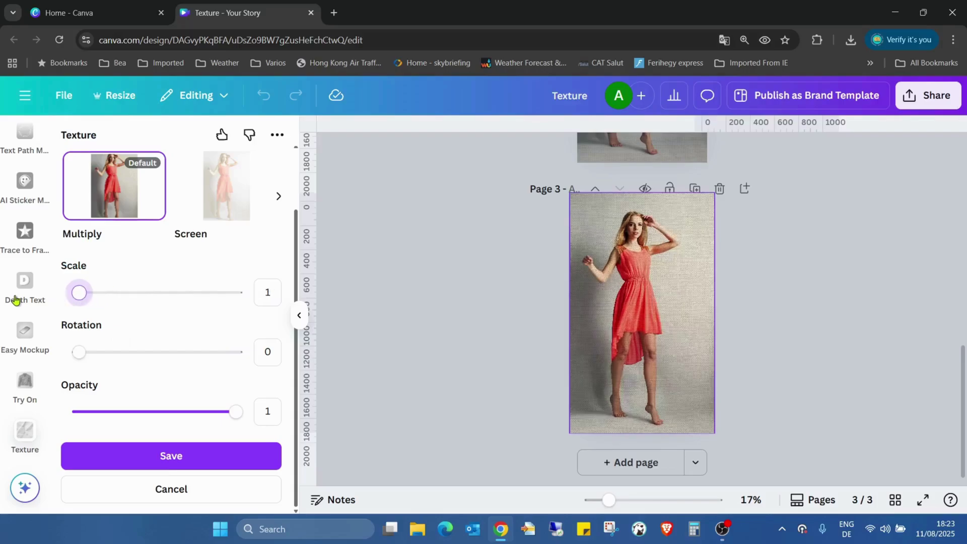
mouse_move(76, 306)
mouse_down()
mouse_move(104, 309)
mouse_move(63, 312)
mouse_up()
drag(80, 351, 30, 371)
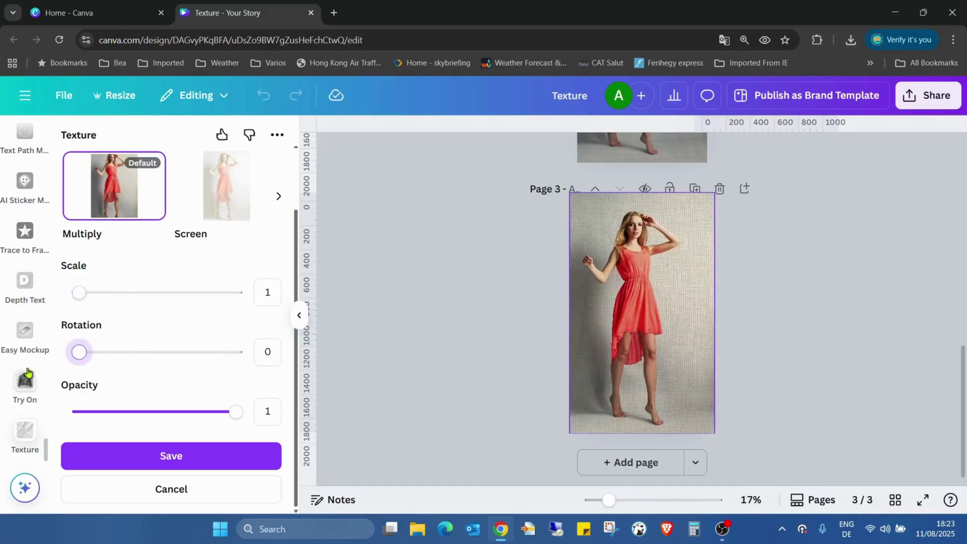
drag(221, 414, 192, 419)
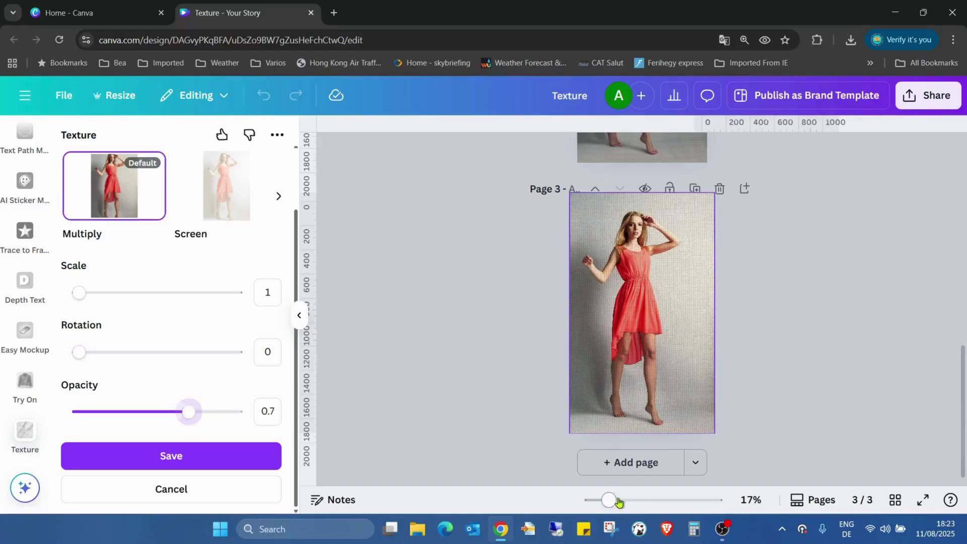
mouse_move(610, 500)
mouse_down()
mouse_move(674, 503)
mouse_move(594, 500)
mouse_move(625, 509)
mouse_up()
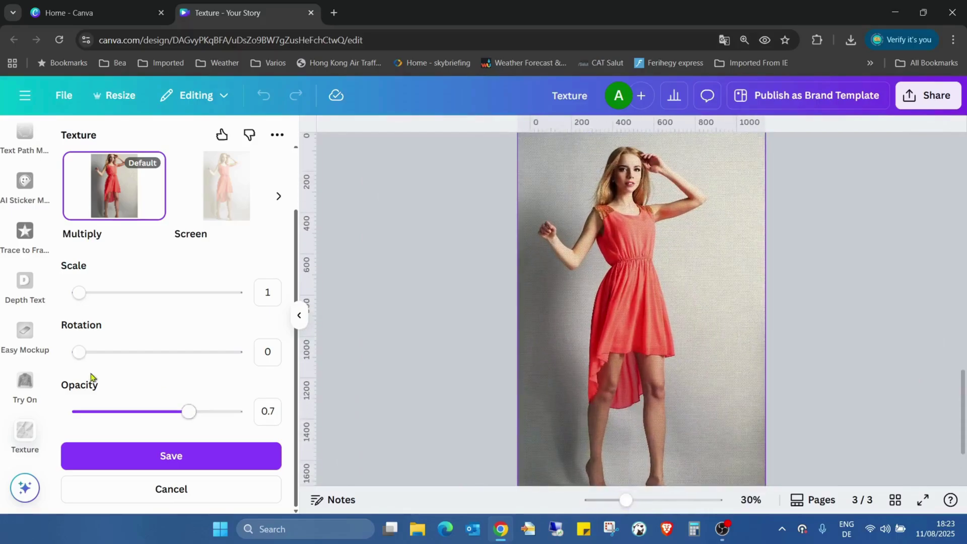
click(163, 483)
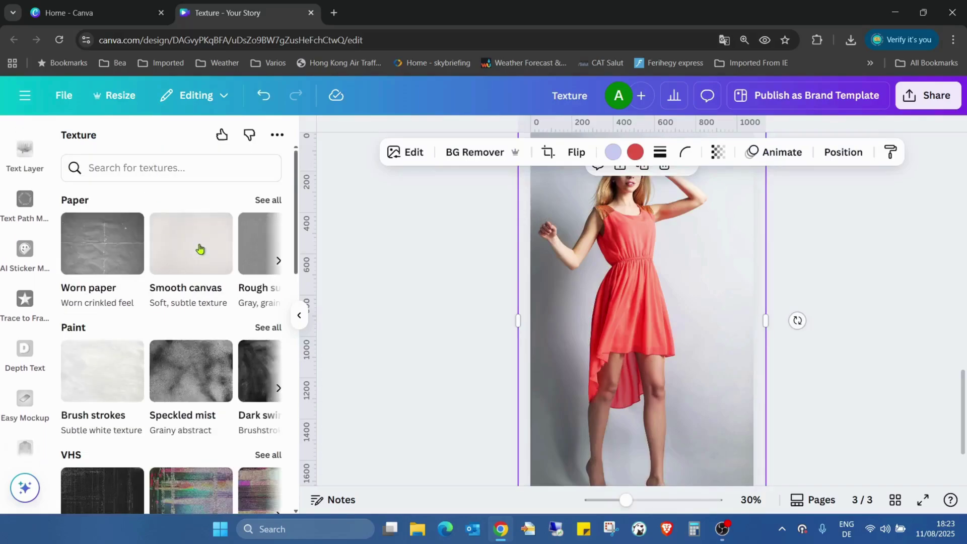
Step: Open all Paper textures and preview Crumpled paper on the photo, zoomed out to the whole page
click(268, 195)
scroll(246, 262, down, 3)
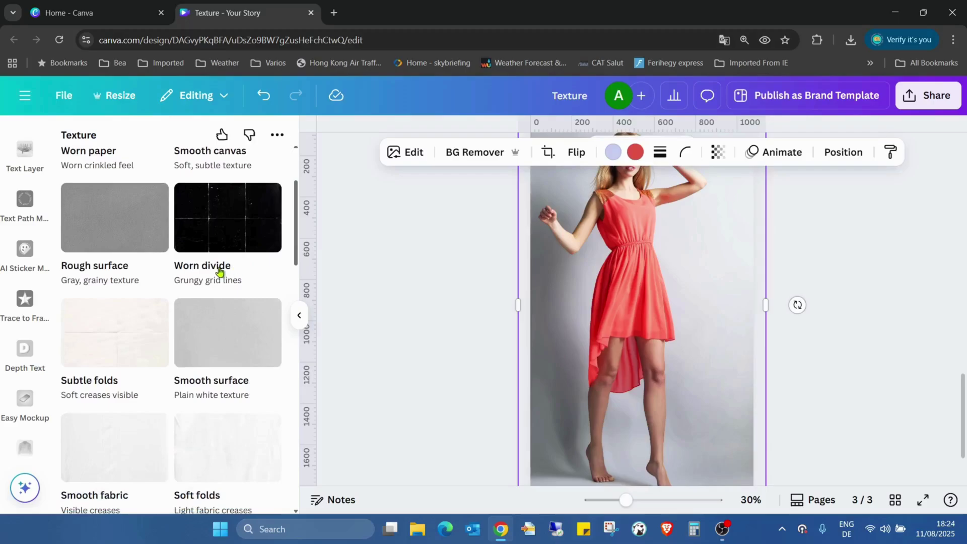
scroll(220, 272, down, 5)
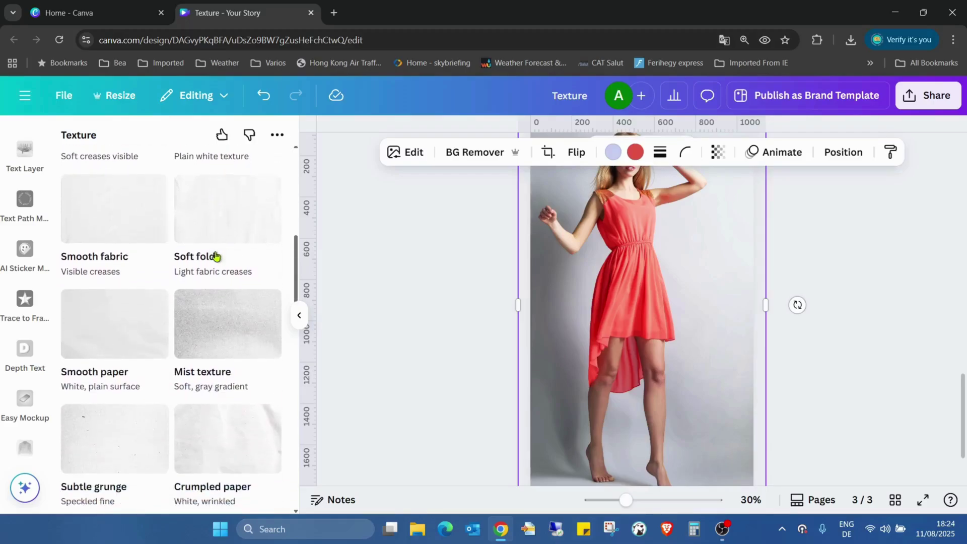
scroll(215, 256, down, 4)
scroll(207, 263, up, 1)
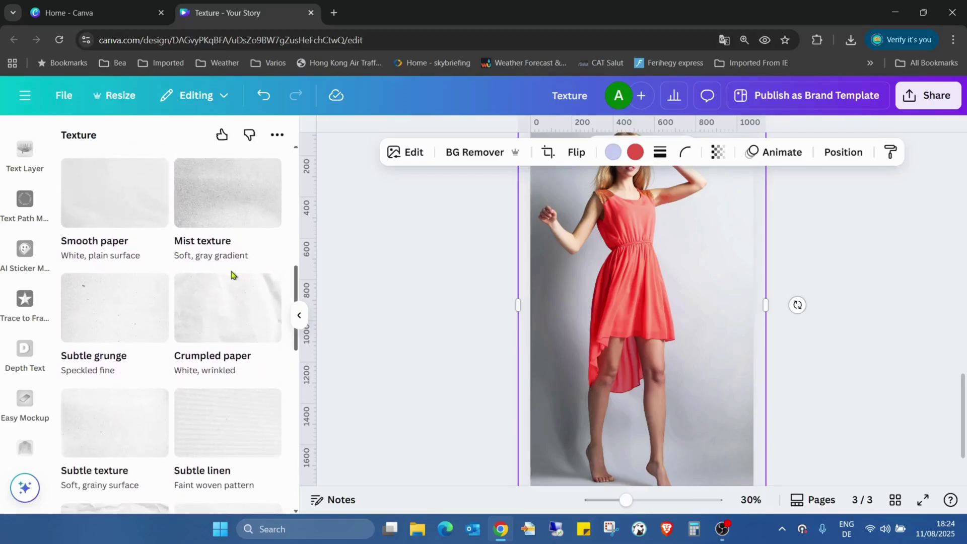
scroll(242, 252, down, 3)
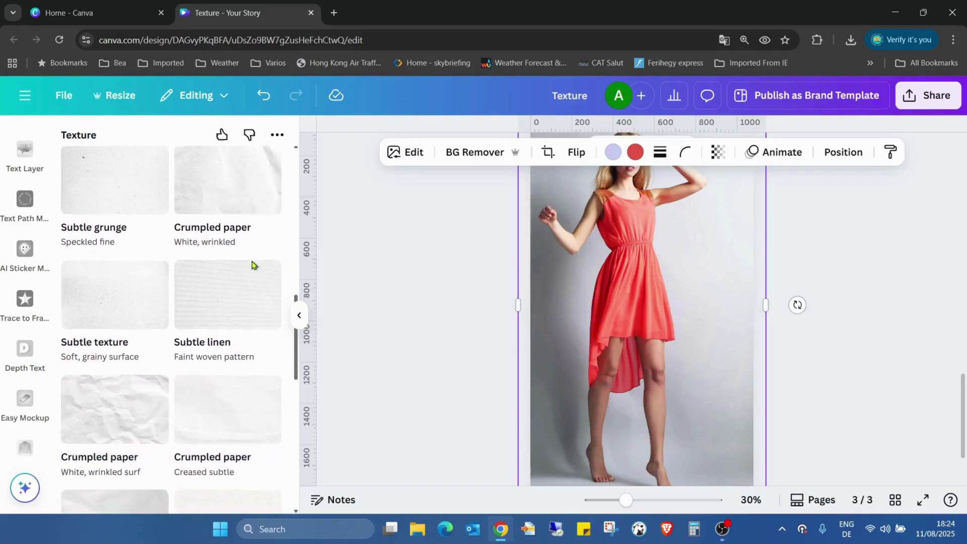
scroll(252, 265, down, 1)
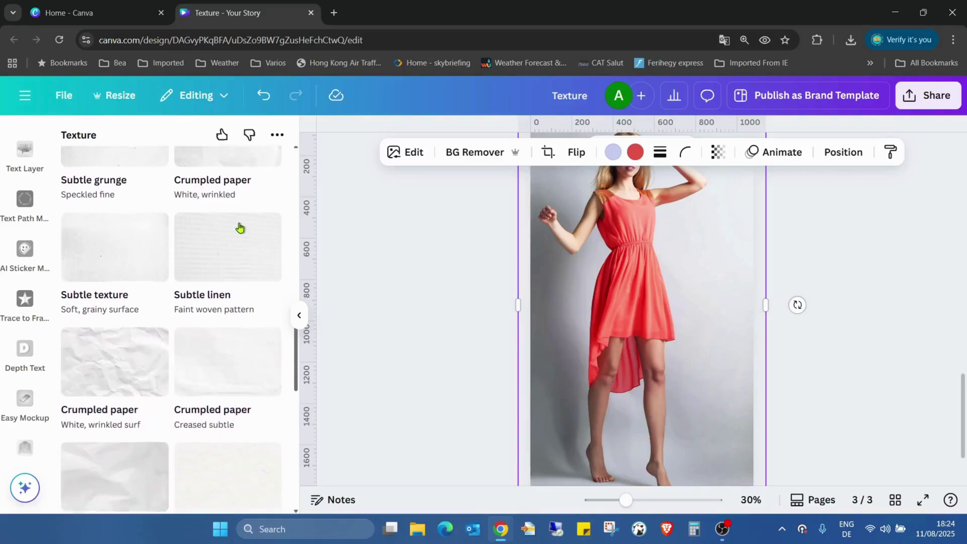
click(124, 353)
drag(625, 505, 614, 505)
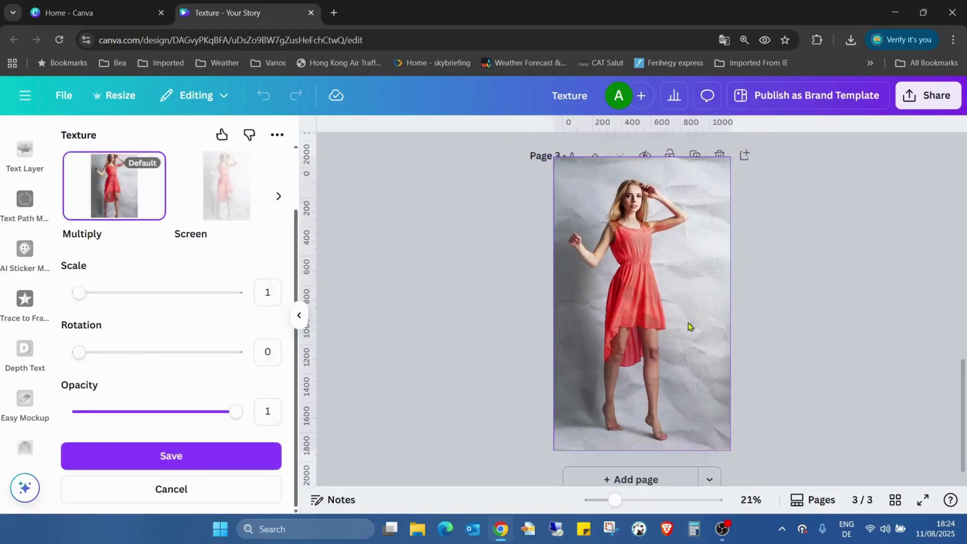
Step: Reapply Crumpled paper with a larger scale and 0.6 opacity and save it, which fails to upload
click(820, 297)
click(116, 309)
drag(79, 292, 9, 309)
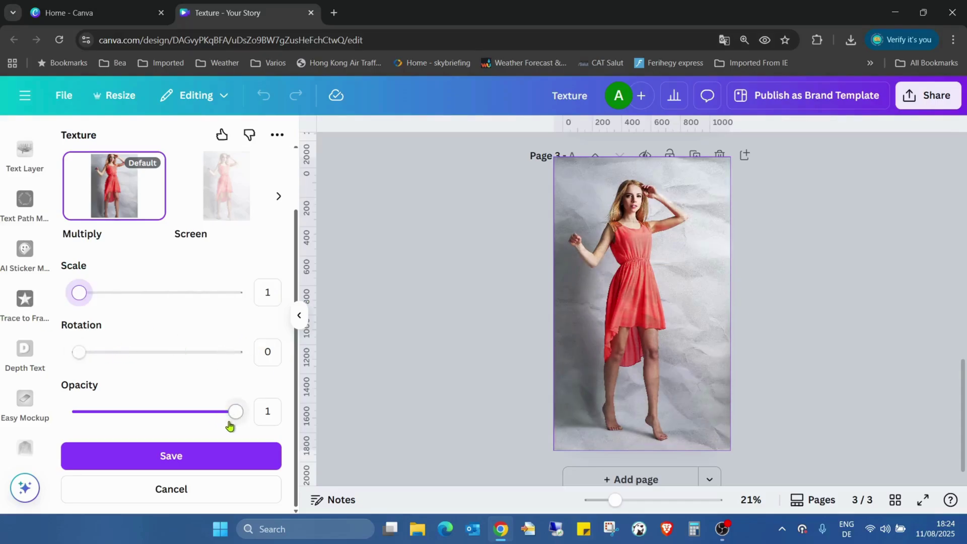
drag(229, 426, 182, 428)
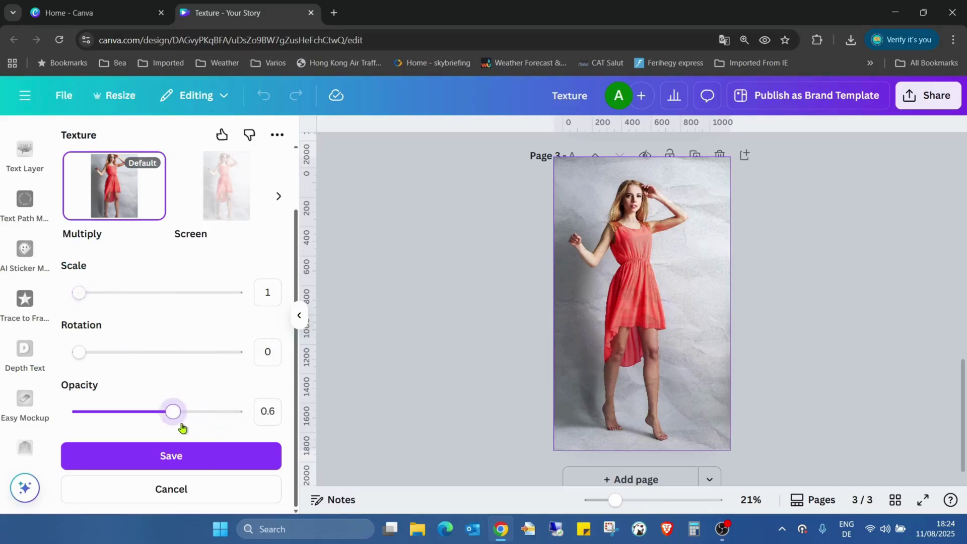
click(176, 468)
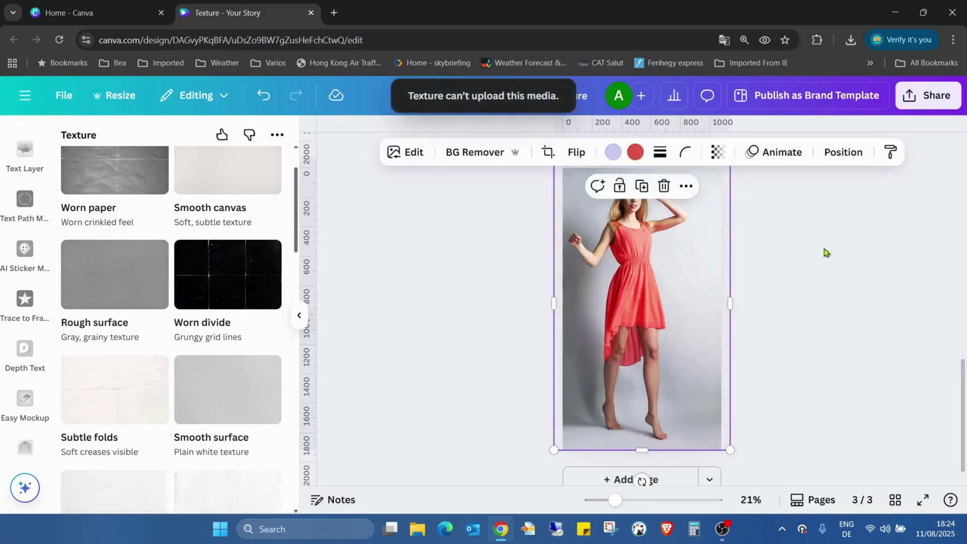
Step: Reselect the page 3 photo and save Crumpled paper again at full opacity, hitting the same upload error
click(784, 297)
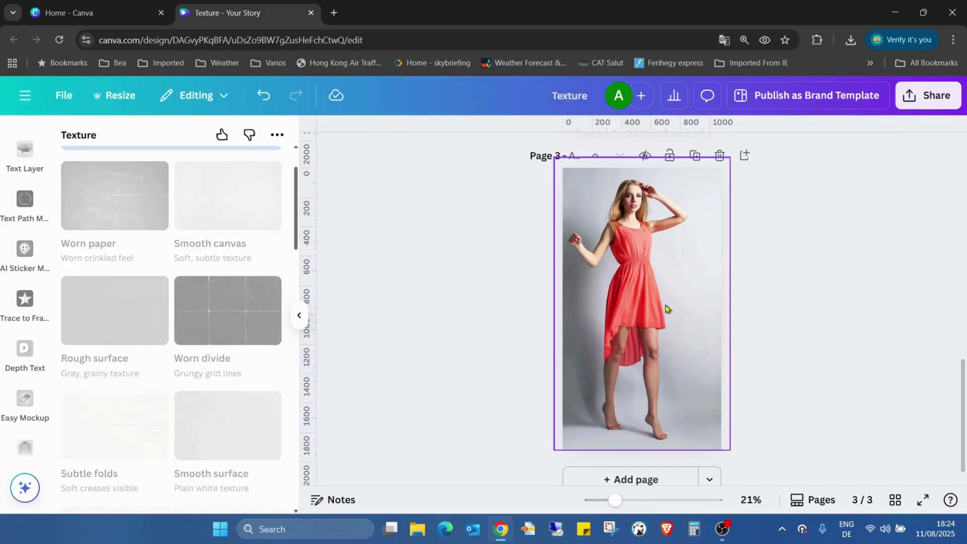
click(703, 354)
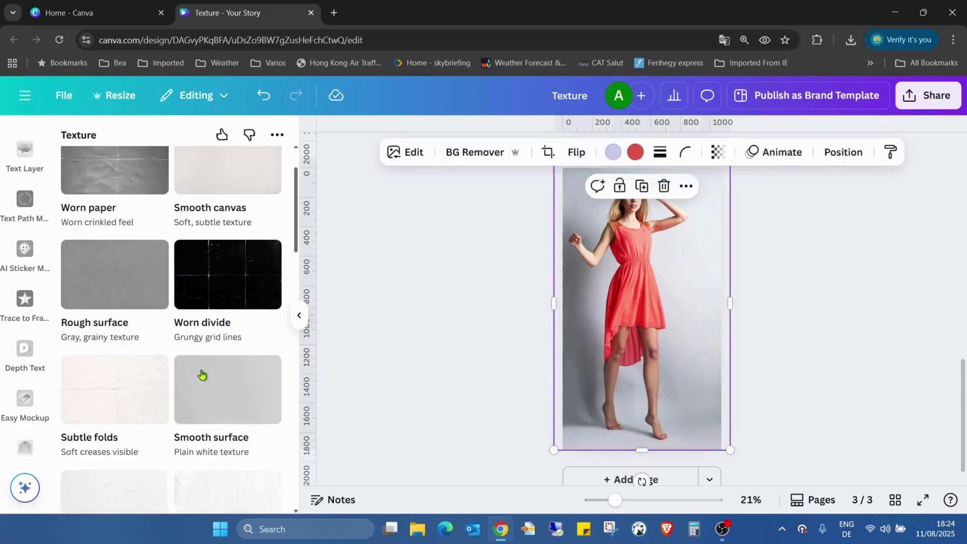
scroll(201, 375, down, 10)
scroll(211, 322, up, 2)
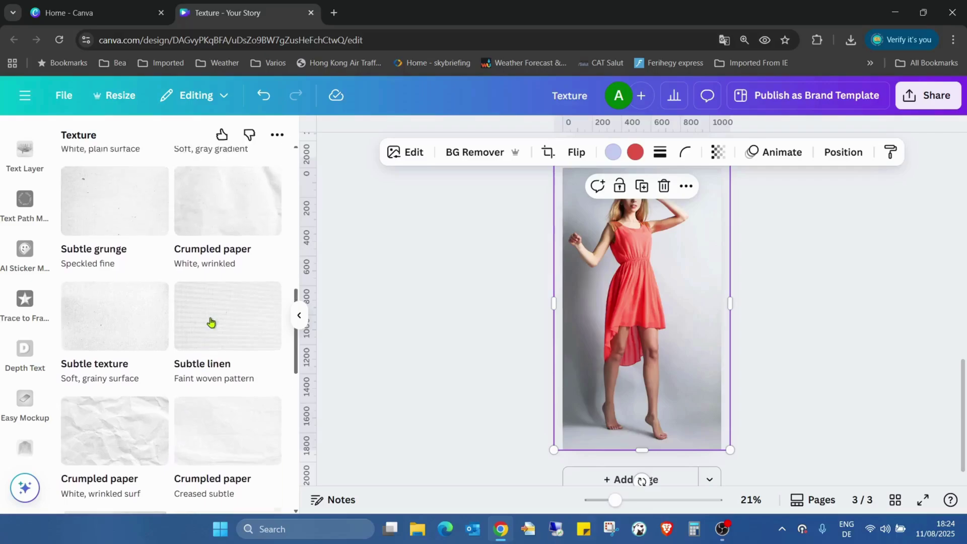
scroll(211, 322, up, 1)
click(218, 239)
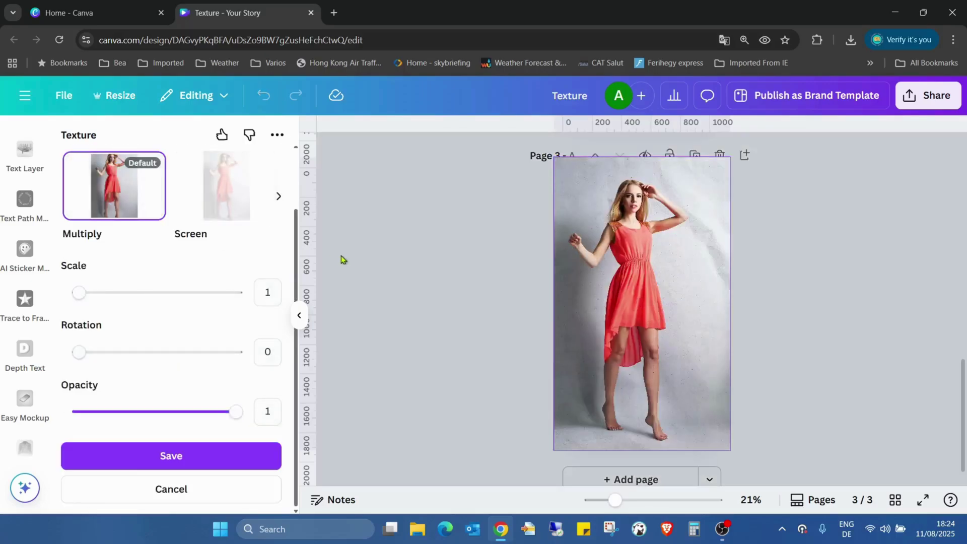
click(199, 458)
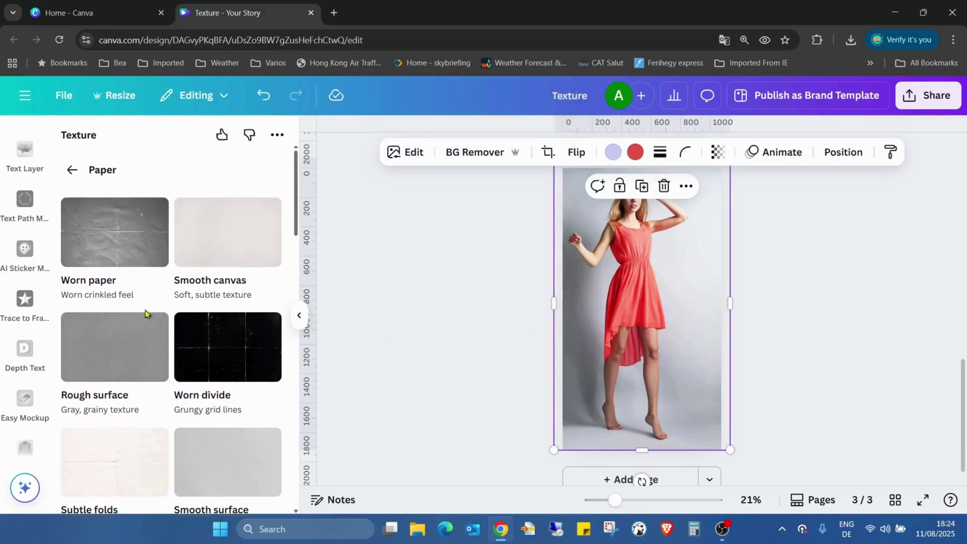
Step: Return the Texture app to its main list of texture categories
scroll(681, 330, up, 1)
scroll(681, 331, up, 4)
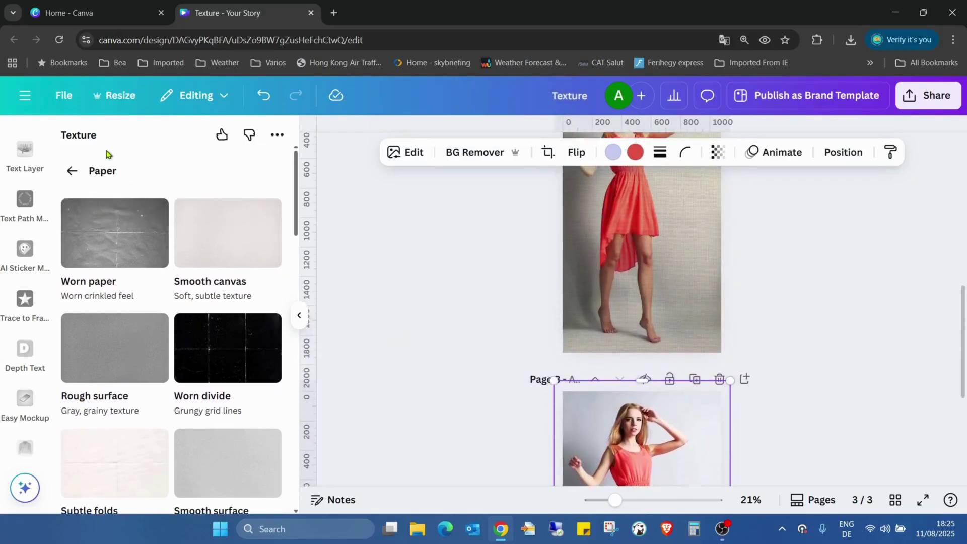
click(72, 171)
scroll(201, 297, down, 8)
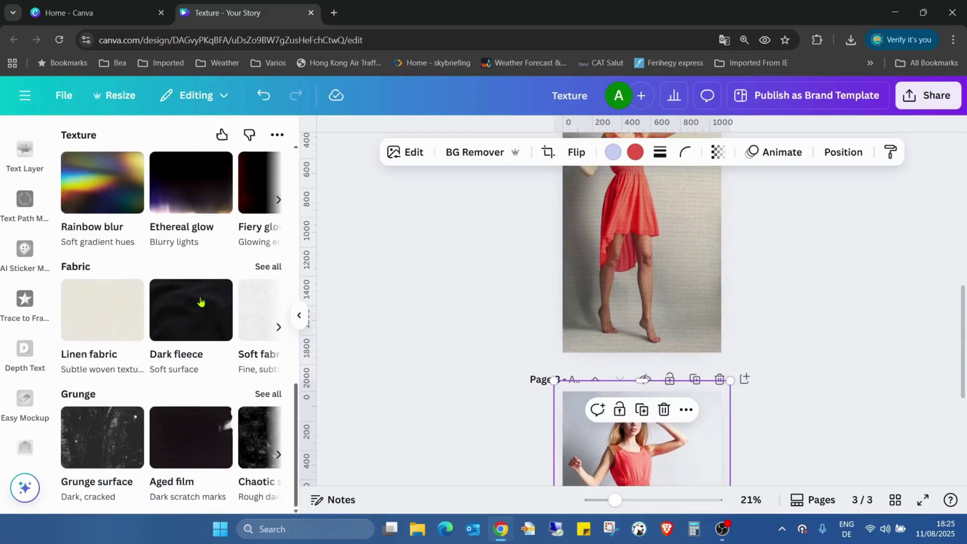
scroll(201, 301, up, 8)
scroll(584, 301, down, 5)
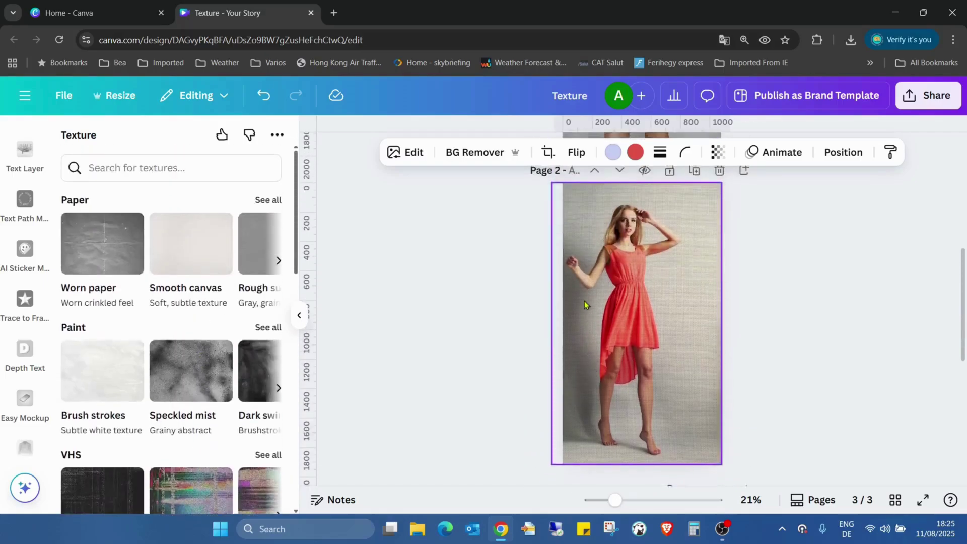
Step: Reload the Canva editor page and bring up the Projects panel
click(414, 45)
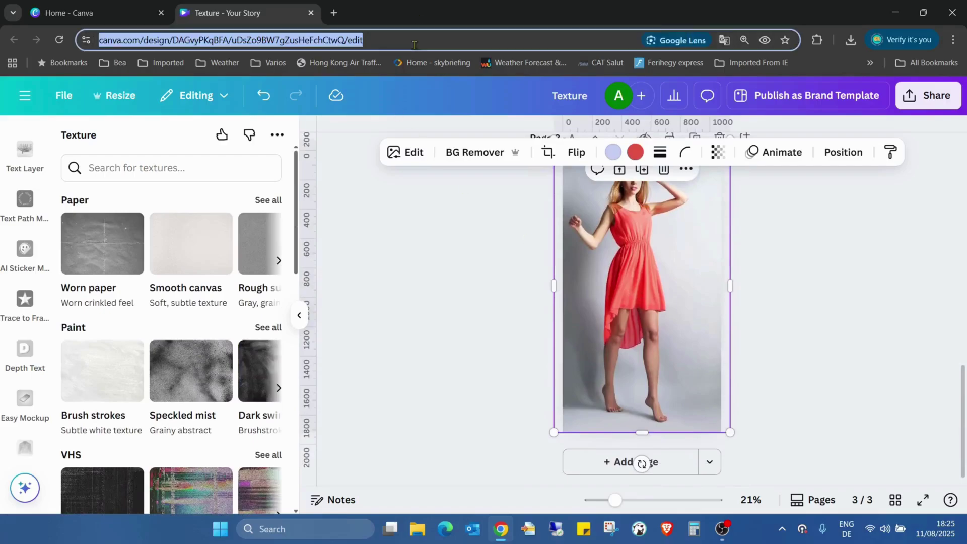
key(Return)
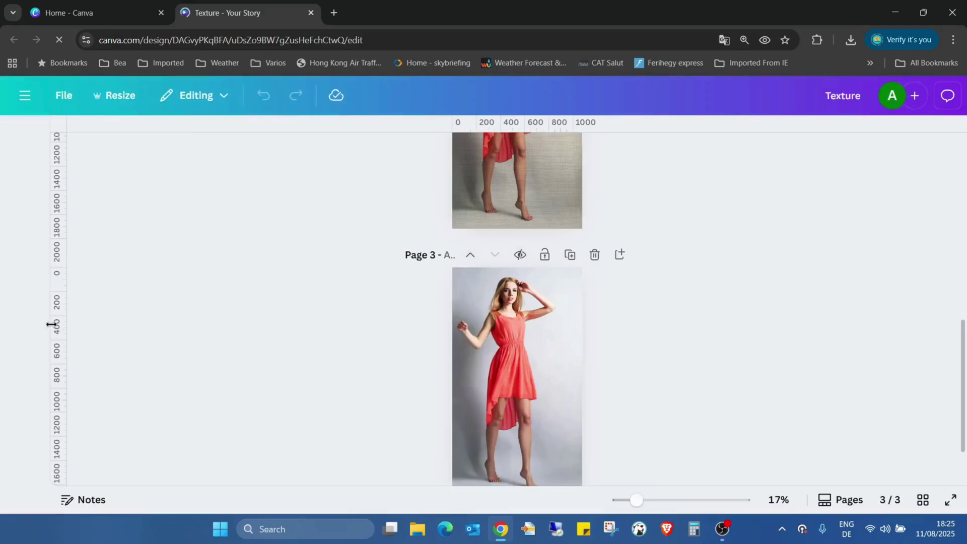
scroll(23, 302, down, 3)
click(24, 270)
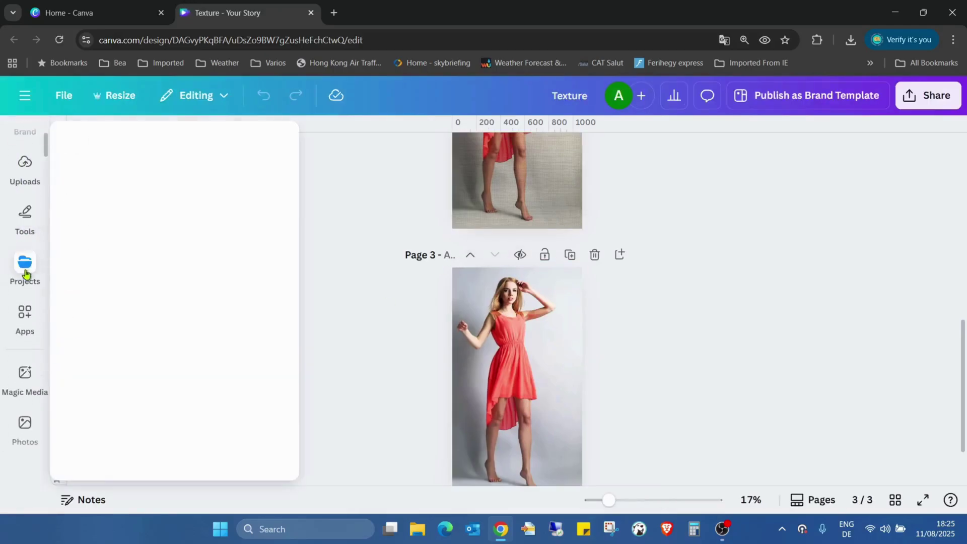
Step: Search Apps for 'texture', reopen the Texture app and select the page 3 photo
click(21, 317)
click(193, 136)
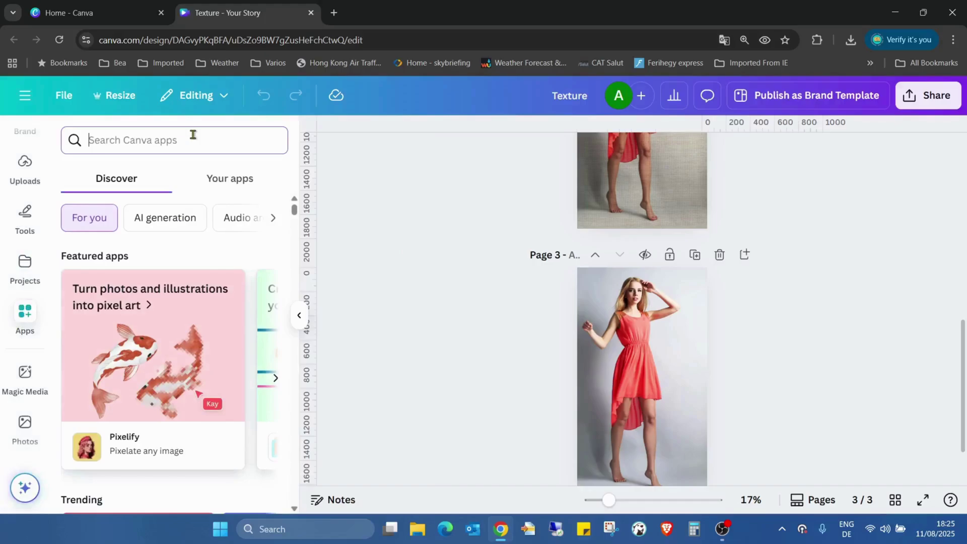
text(texture)
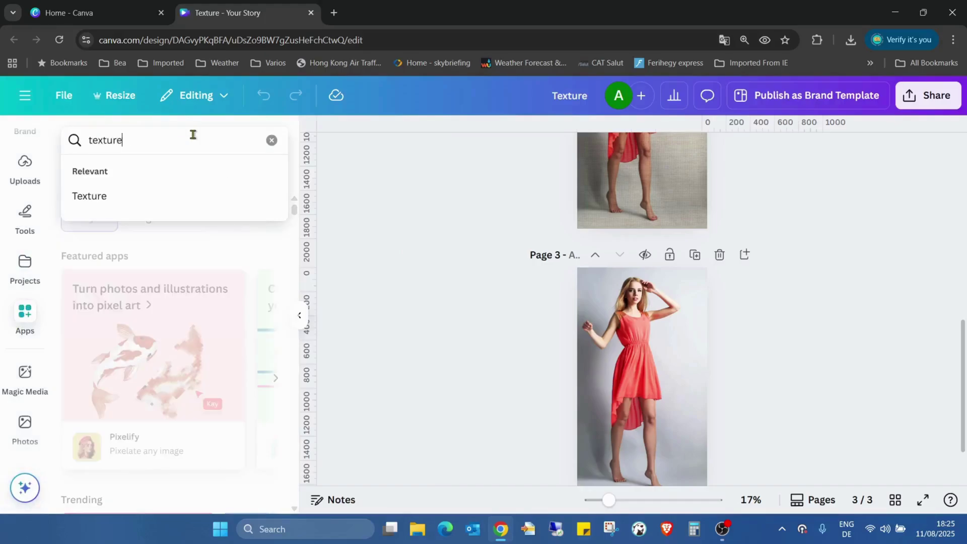
click(187, 194)
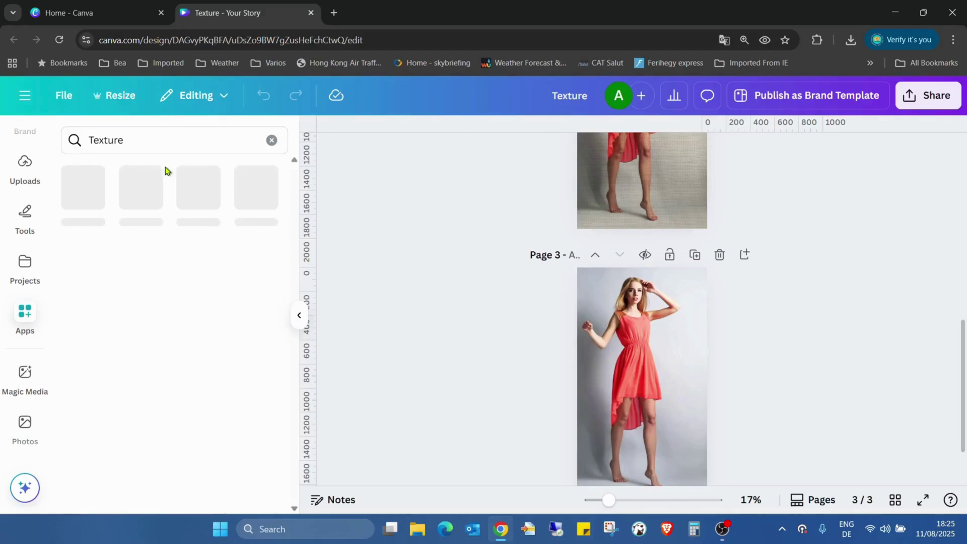
click(91, 192)
click(619, 268)
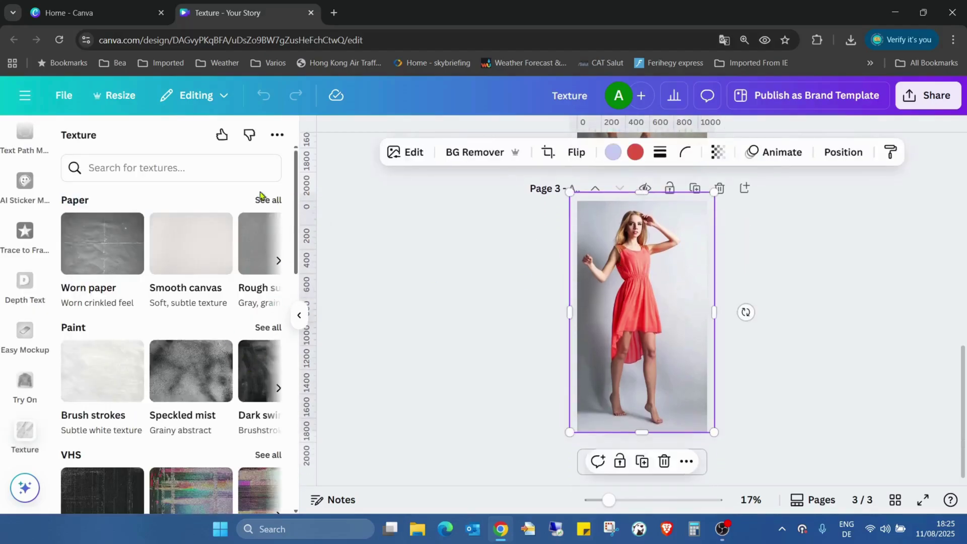
click(268, 201)
scroll(216, 249, down, 10)
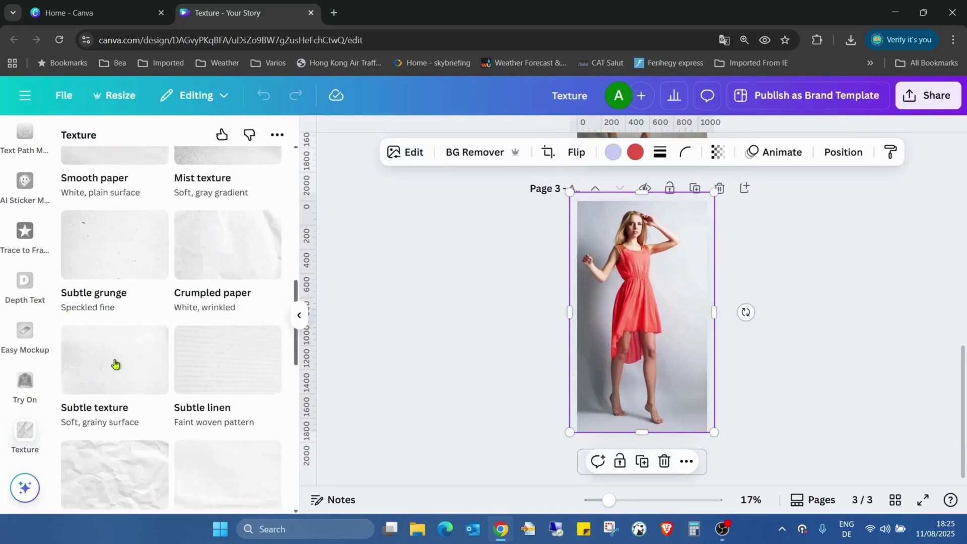
scroll(116, 363, down, 3)
click(107, 287)
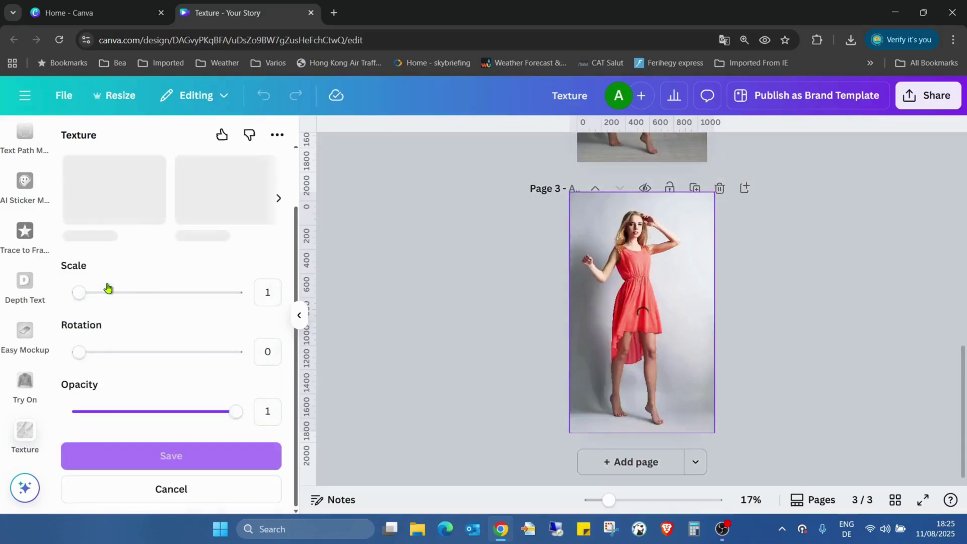
click(179, 460)
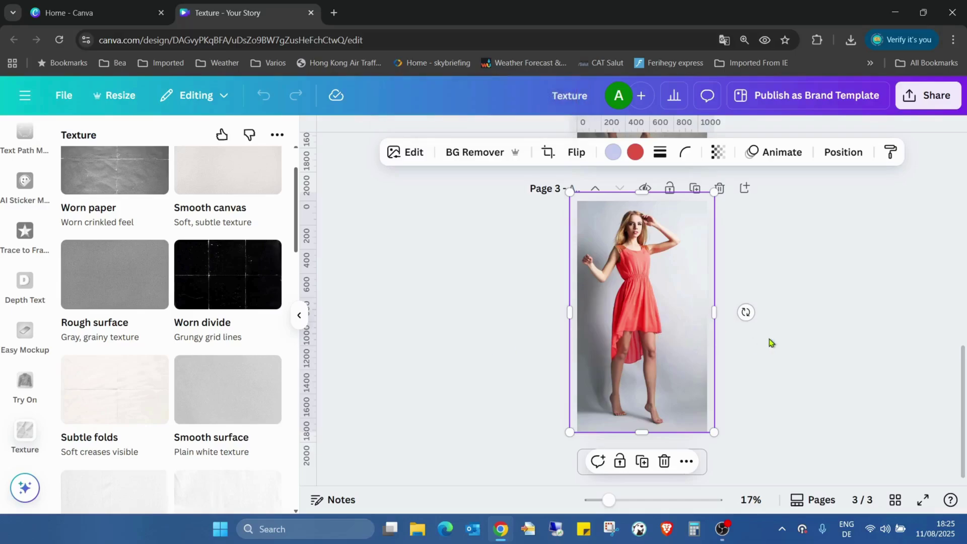
scroll(763, 342, up, 10)
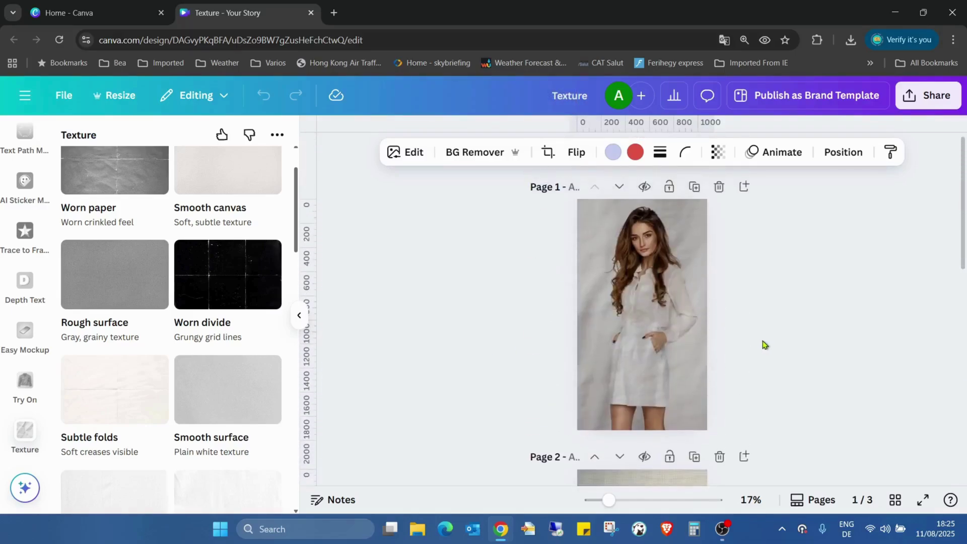
scroll(762, 344, down, 10)
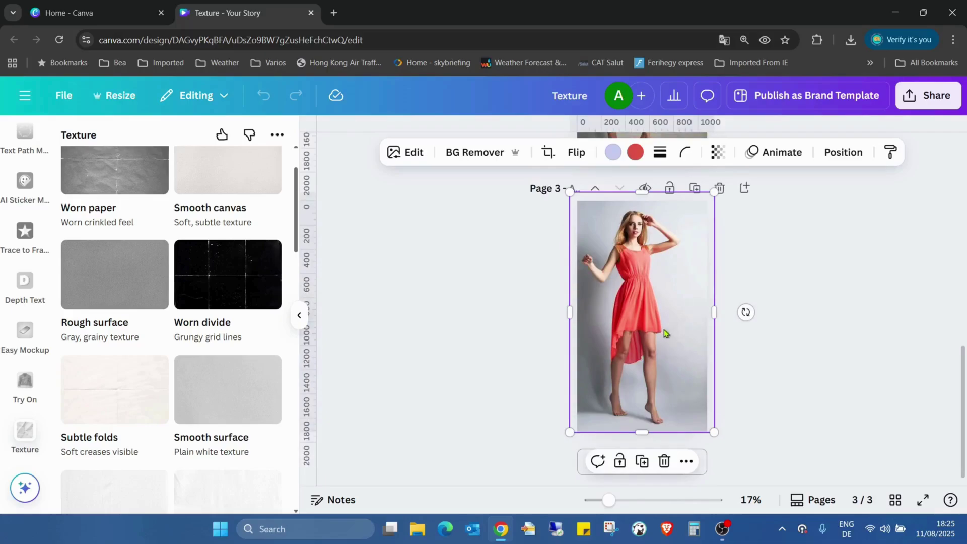
scroll(665, 330, up, 10)
scroll(671, 361, down, 10)
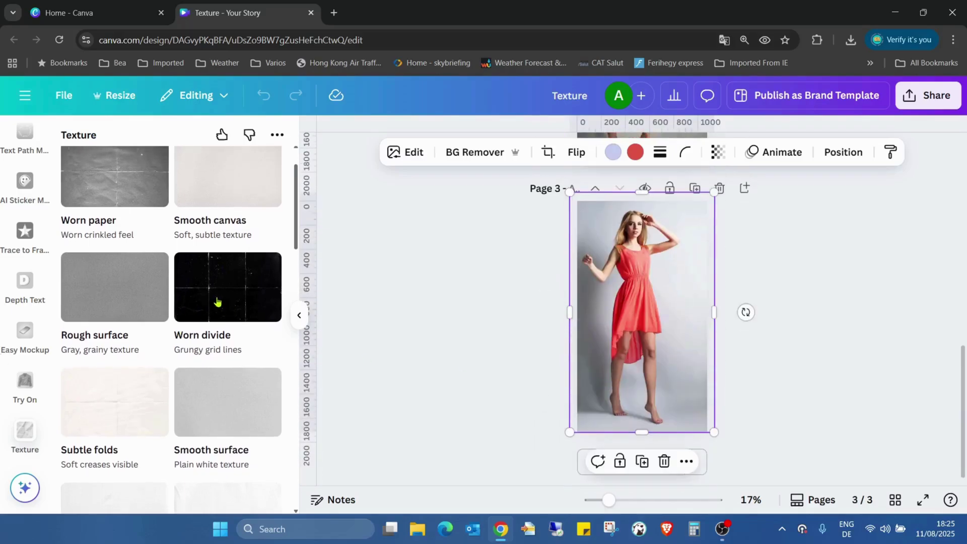
scroll(228, 308, up, 2)
Step: Save the Vintage speckle texture from the Grit category onto the red-dress photo, then deselect it
click(72, 172)
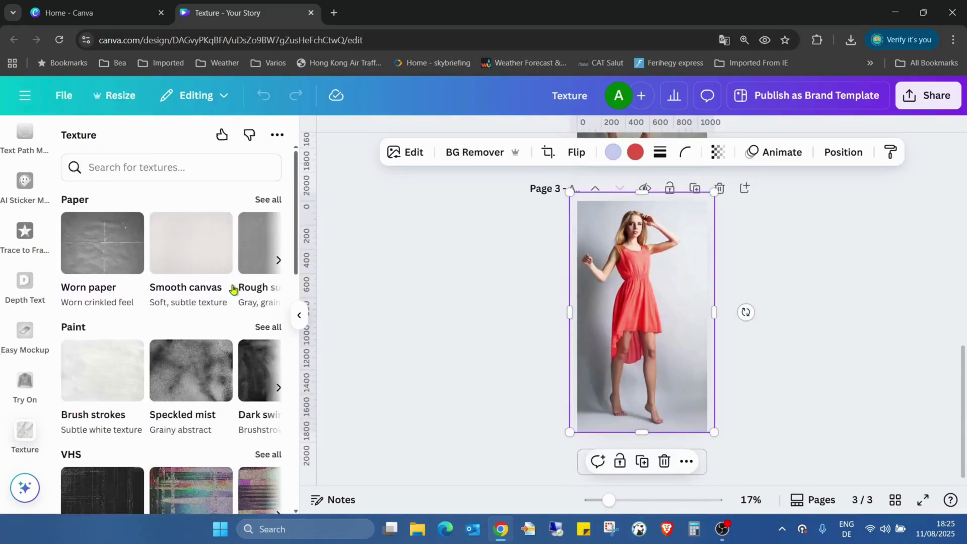
scroll(227, 255, down, 6)
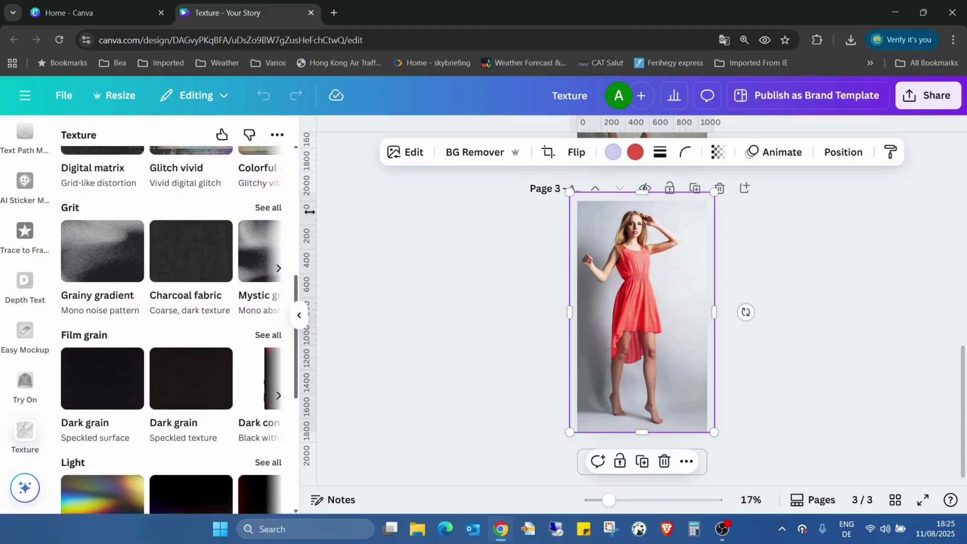
click(281, 208)
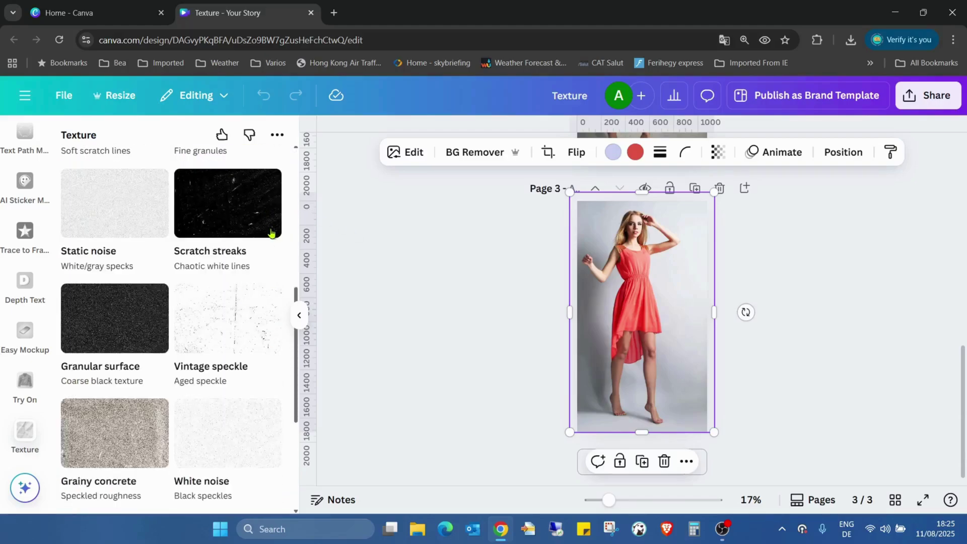
click(229, 307)
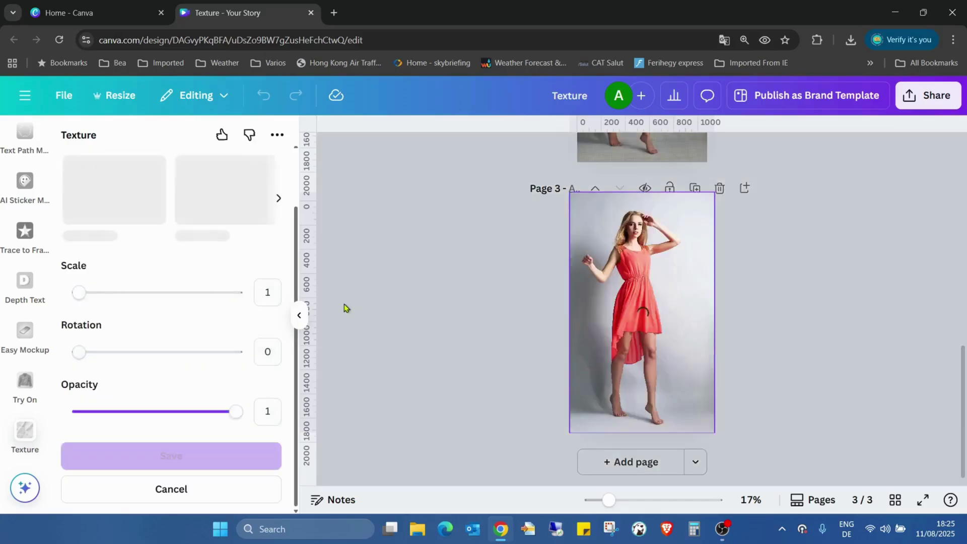
click(179, 457)
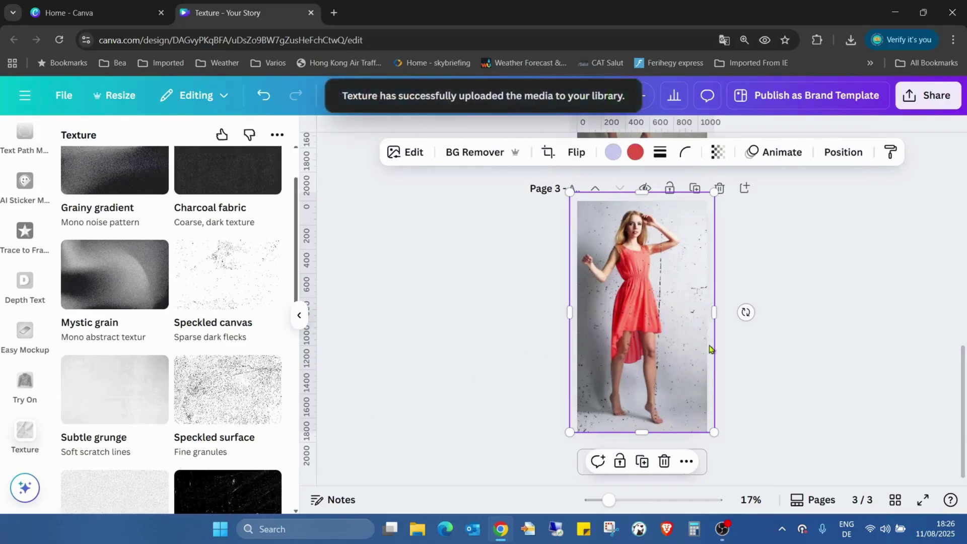
click(809, 356)
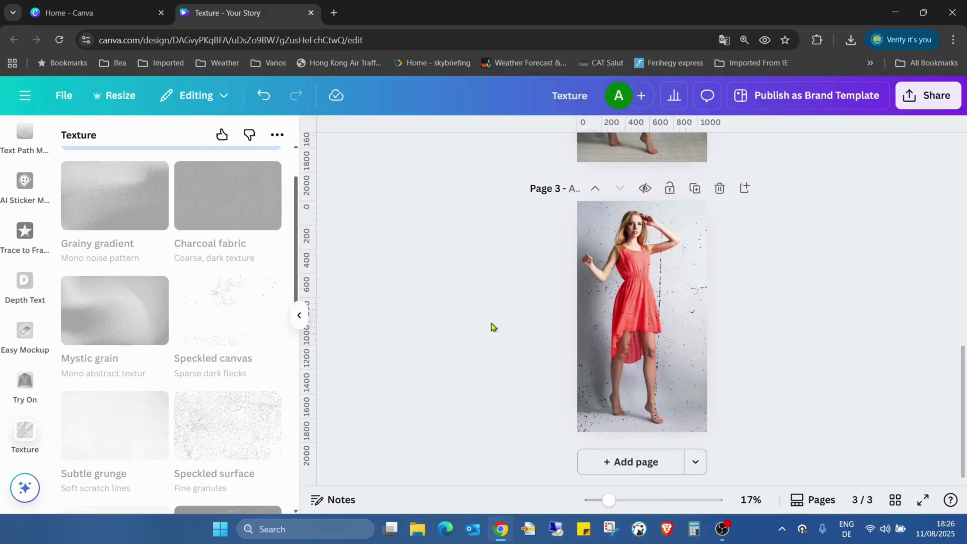
Step: Return the Texture app to its main categories and scroll through the design's pages
scroll(219, 367, up, 2)
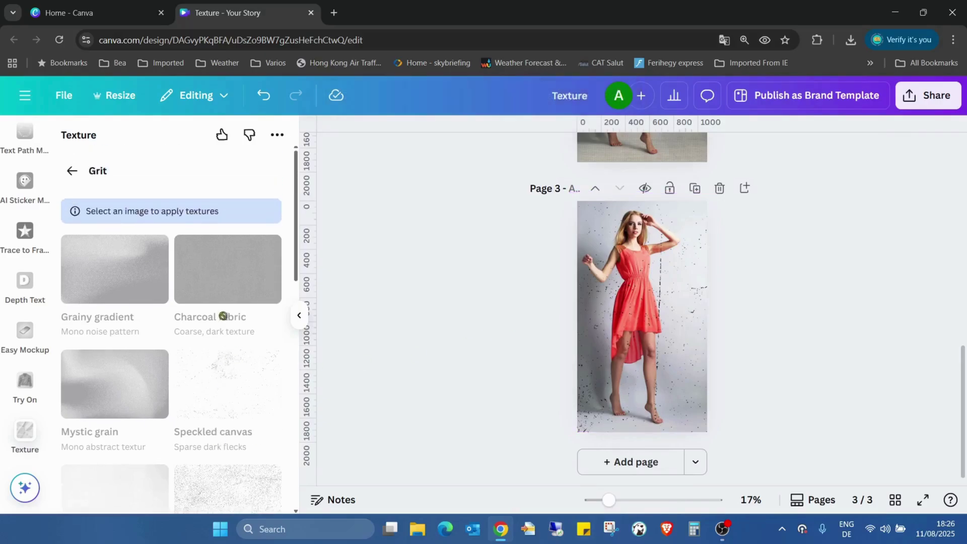
click(72, 171)
scroll(155, 313, down, 10)
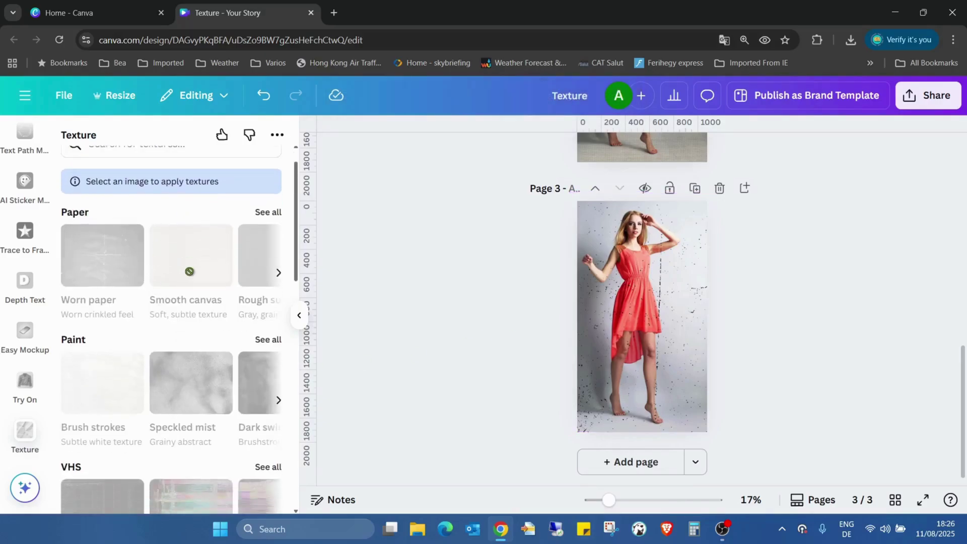
scroll(193, 326, up, 10)
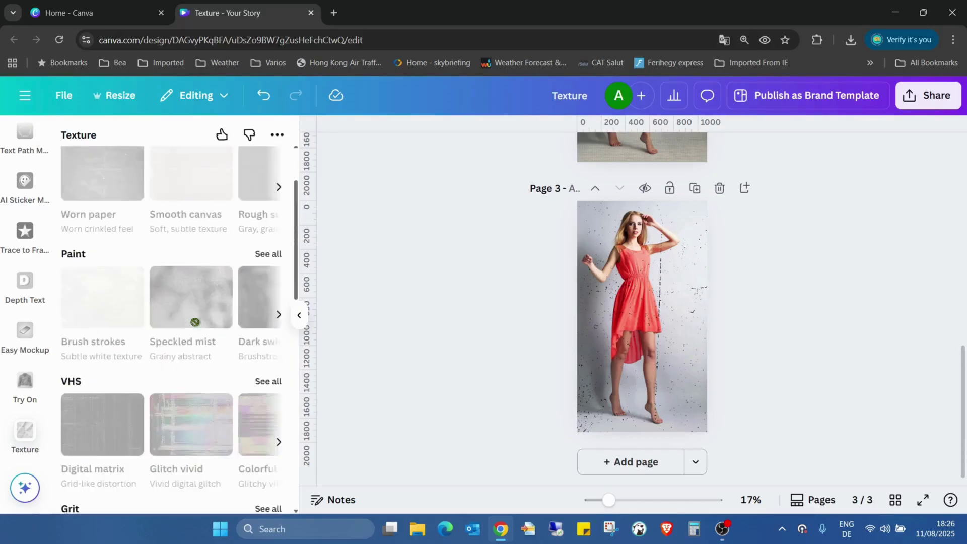
scroll(181, 312, down, 10)
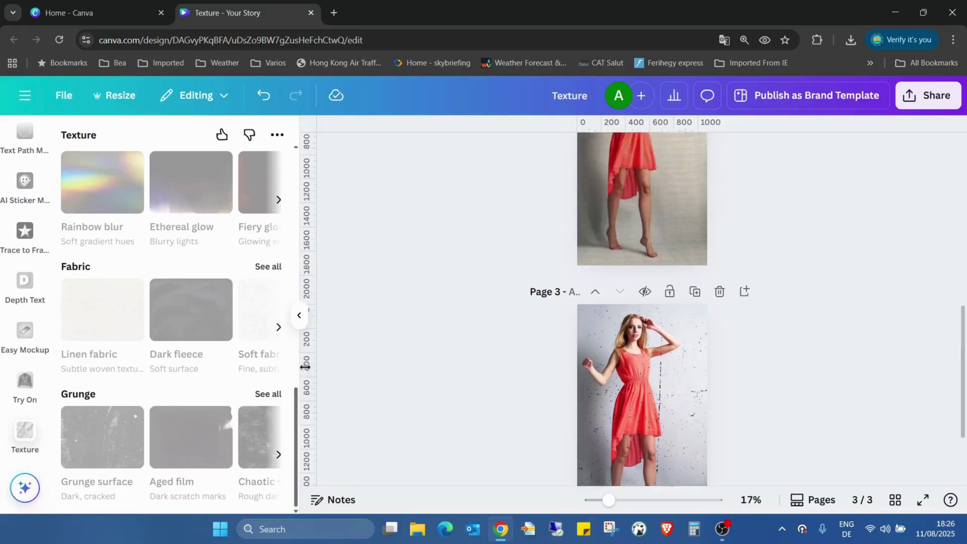
scroll(171, 327, up, 10)
scroll(774, 304, up, 5)
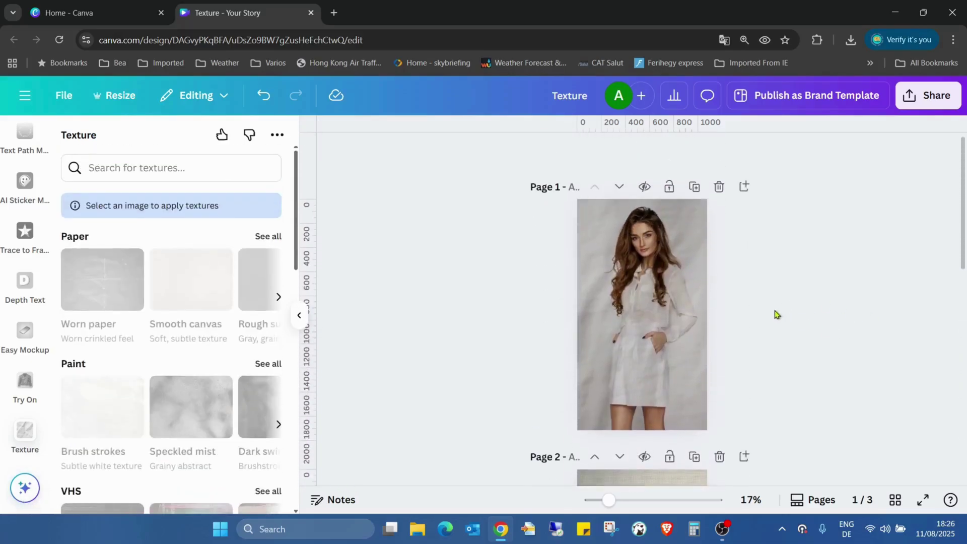
scroll(774, 314, down, 6)
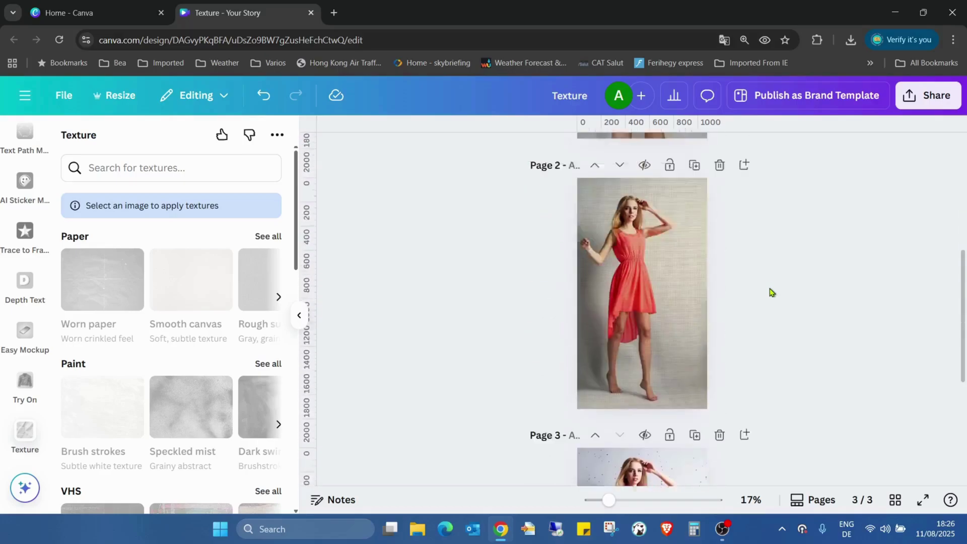
scroll(778, 305, up, 1)
scroll(796, 307, down, 1)
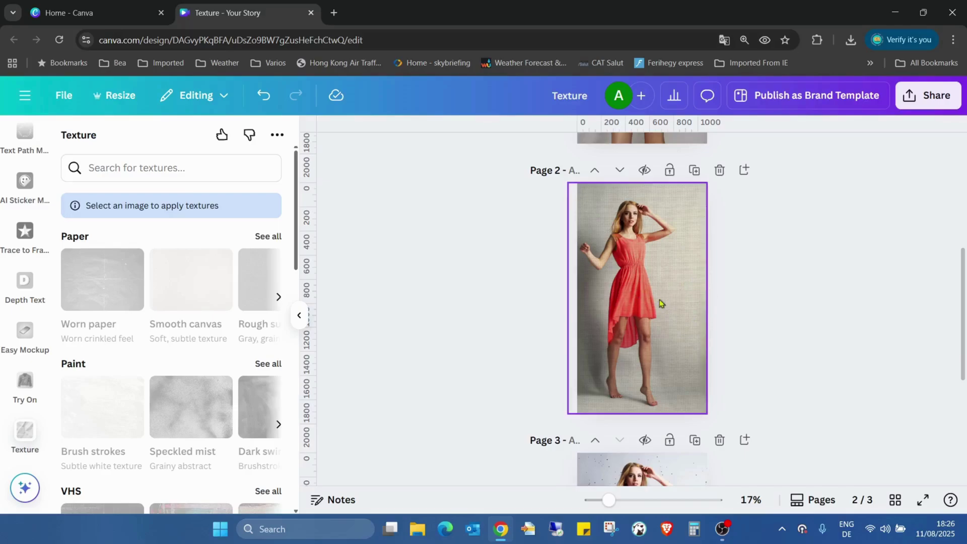
scroll(705, 292, down, 5)
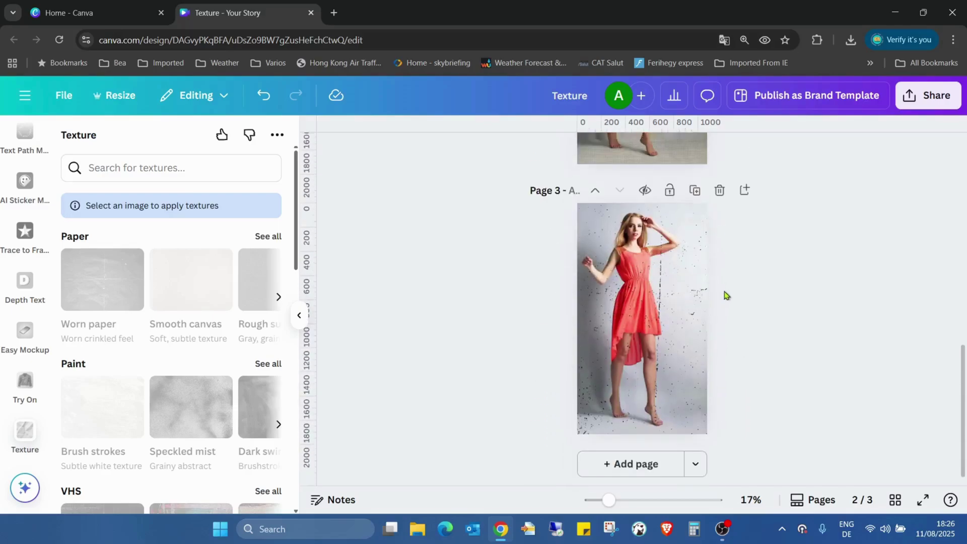
Step: Zoom to 54% to inspect page 3's speckle texture, then zoom back out
drag(617, 504, 644, 503)
scroll(881, 334, up, 1)
scroll(881, 327, down, 2)
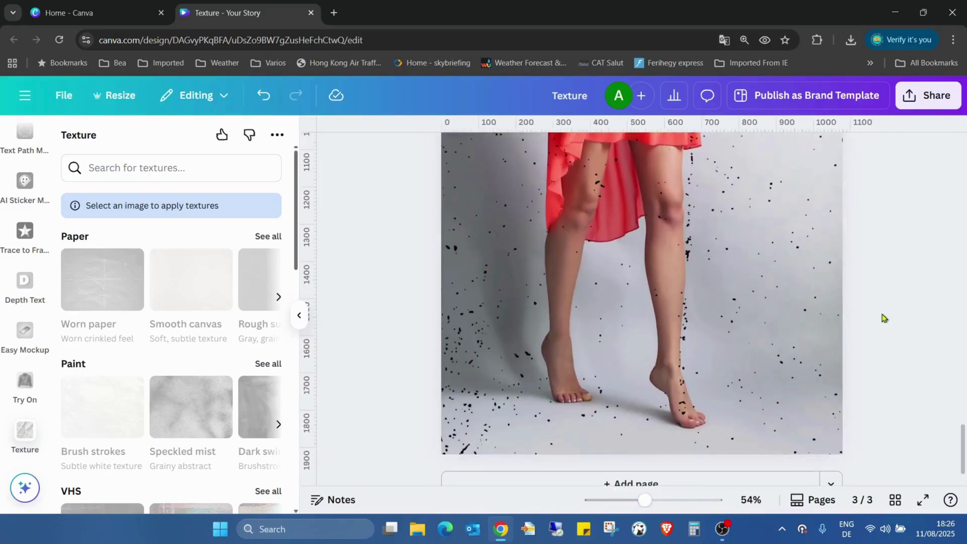
scroll(888, 315, up, 10)
scroll(898, 317, up, 6)
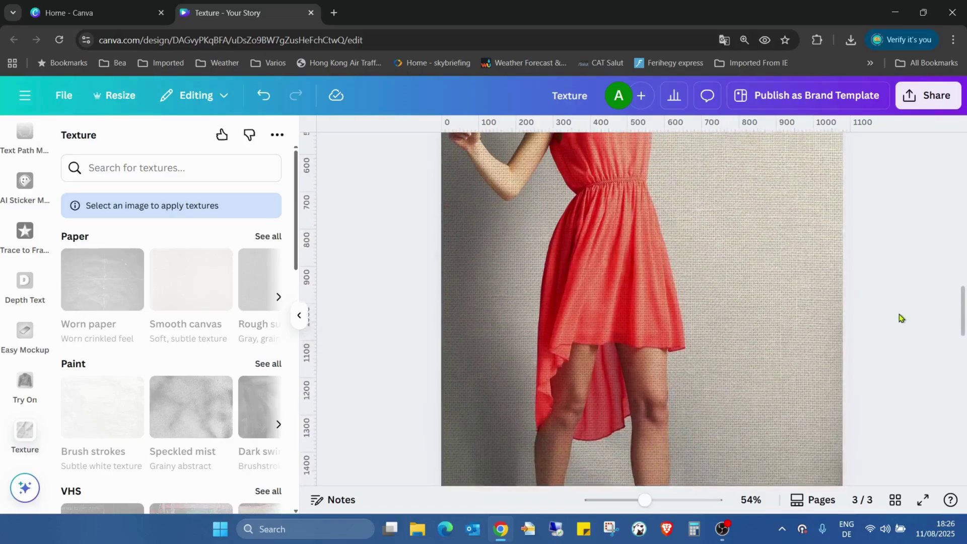
drag(644, 500, 617, 501)
scroll(804, 244, down, 5)
scroll(805, 245, down, 3)
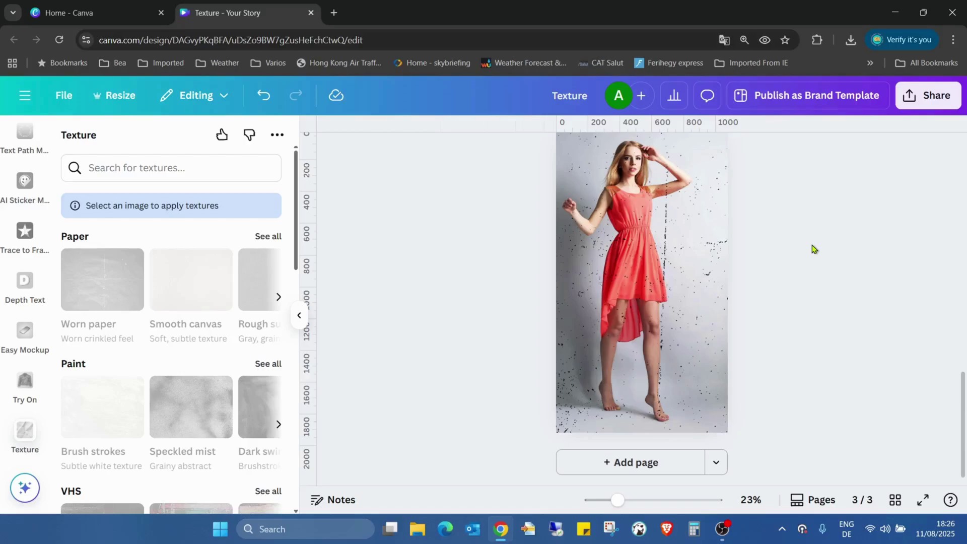
Step: Add a new blank page 4 after page 3
click(640, 463)
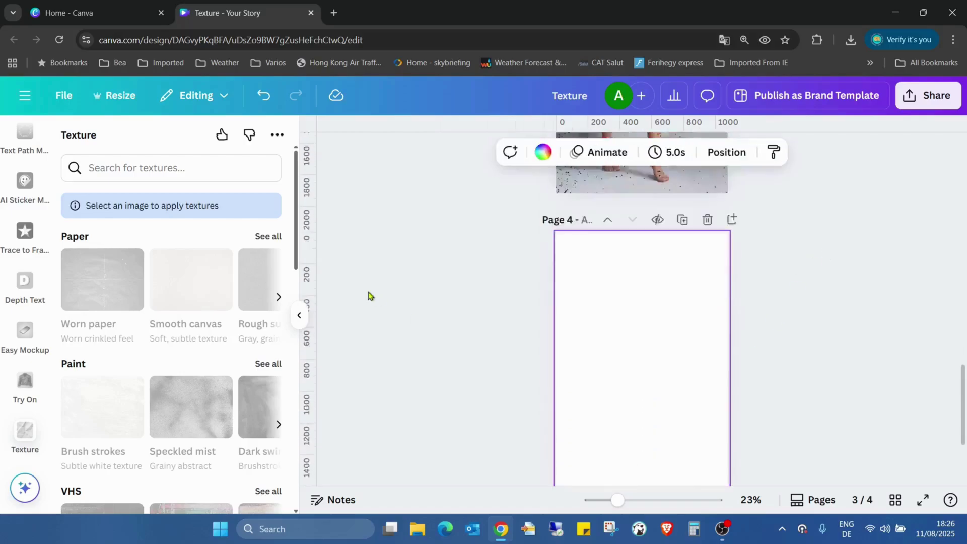
scroll(20, 201, down, 5)
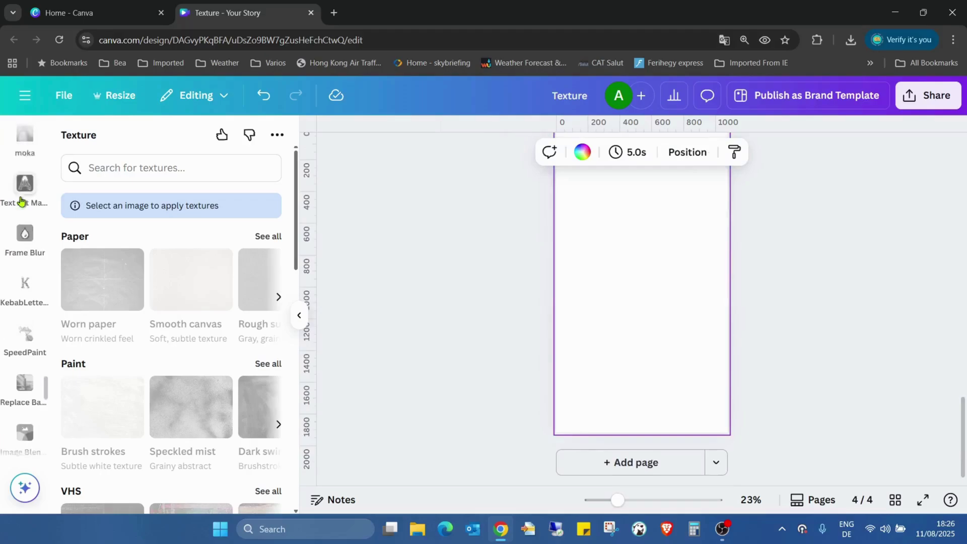
scroll(20, 201, up, 15)
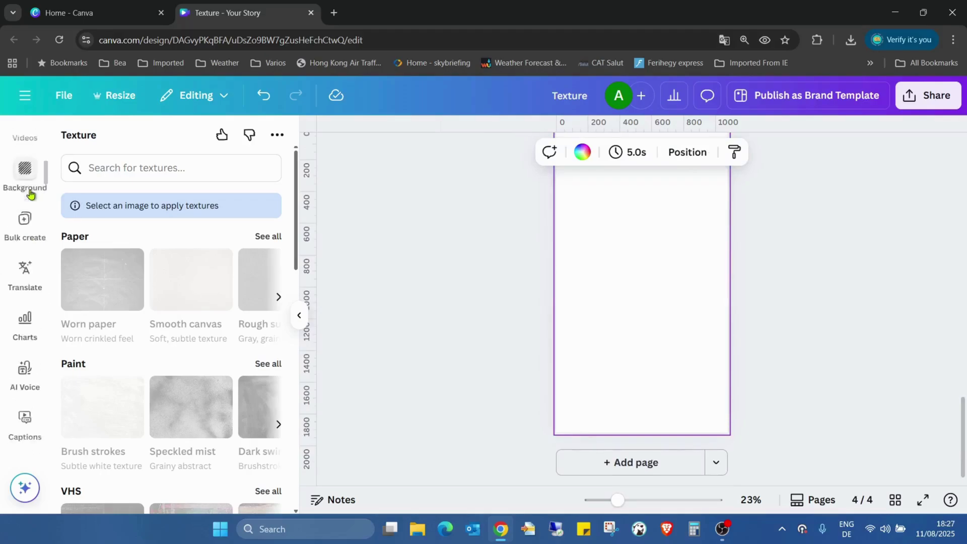
scroll(31, 194, up, 3)
Step: Search Elements for 'horse' photos, filtered to Vertical orientation
click(25, 191)
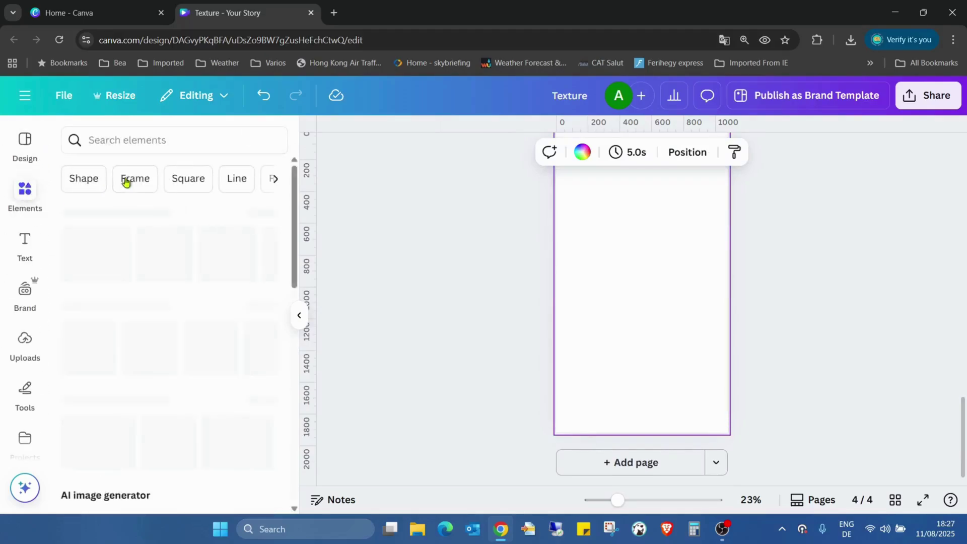
click(202, 150)
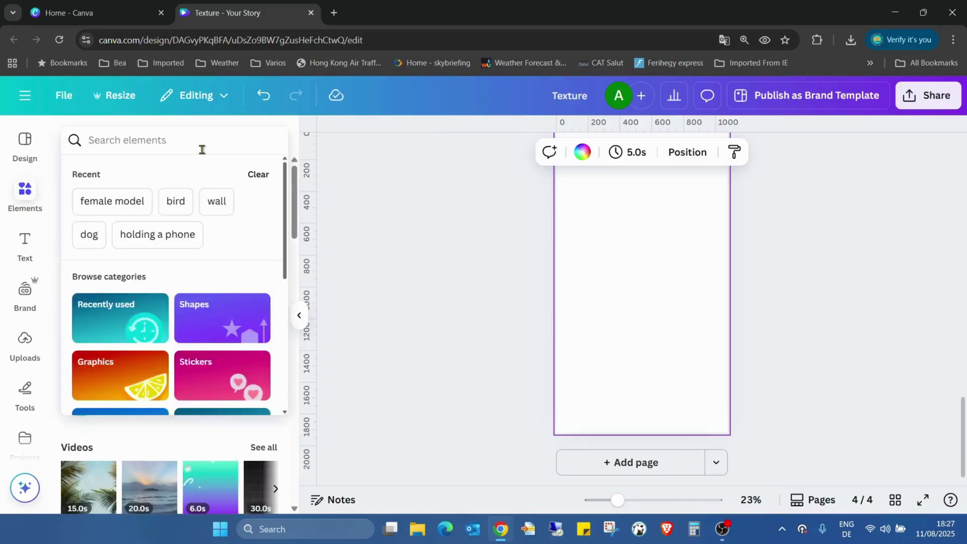
text(hor)
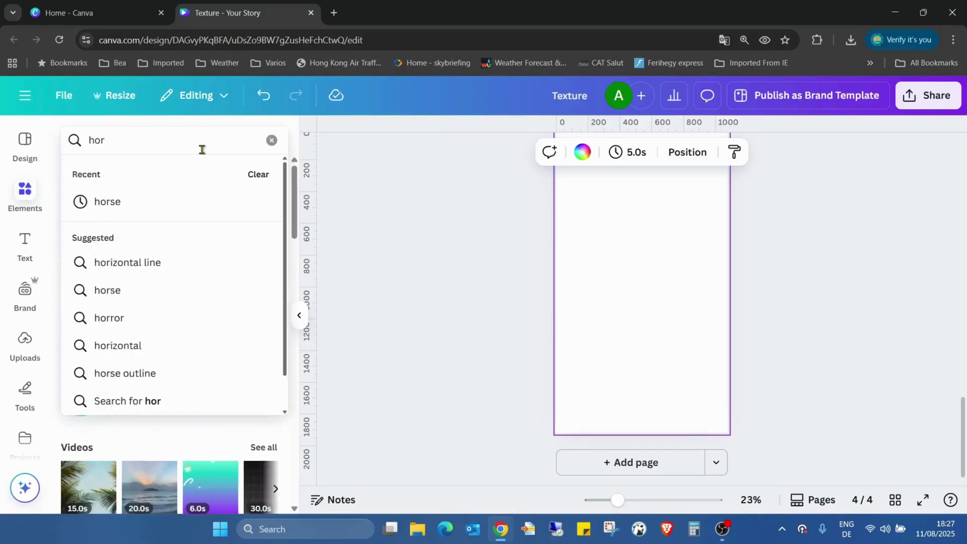
text(se)
key(Return)
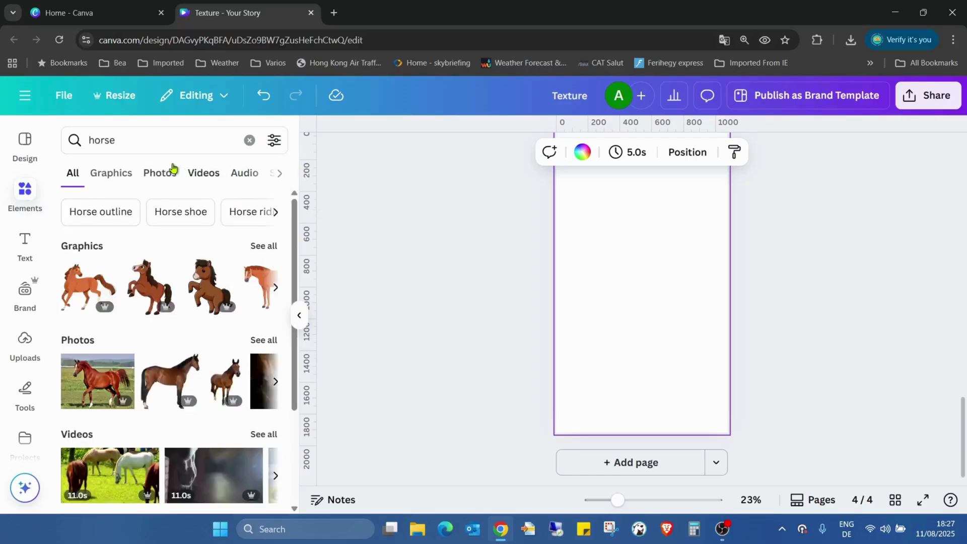
click(160, 172)
click(274, 139)
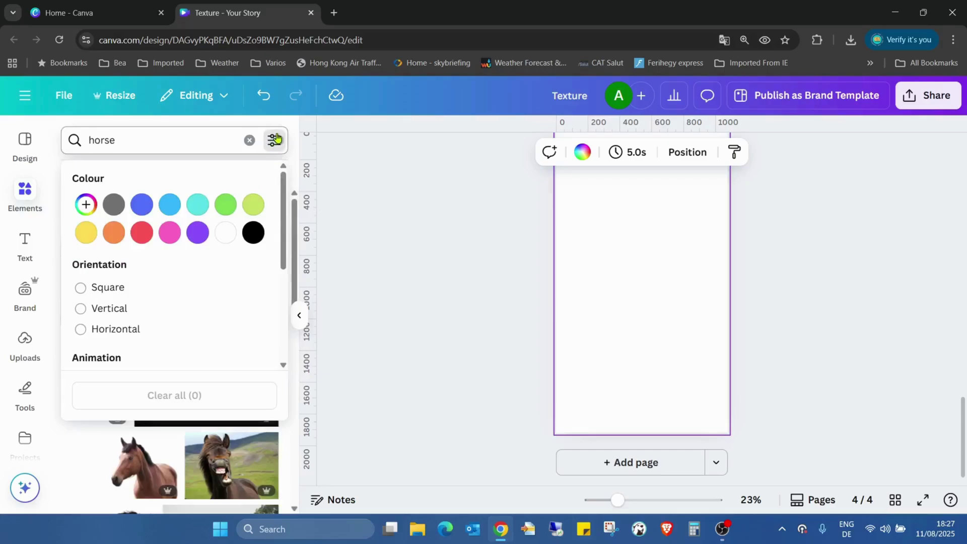
click(111, 308)
click(354, 267)
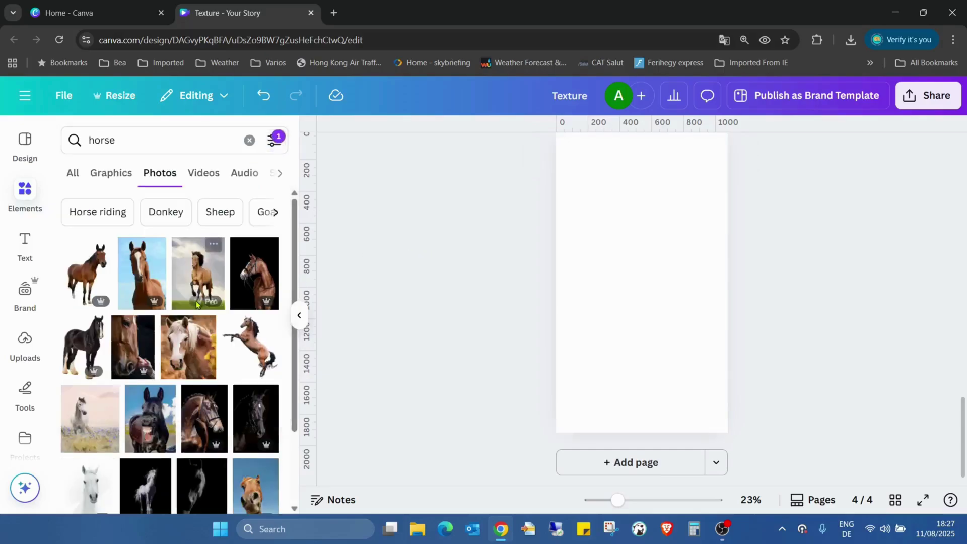
Step: Place the chestnut horse head photo on page 4, sized to fill the page
drag(617, 500, 613, 500)
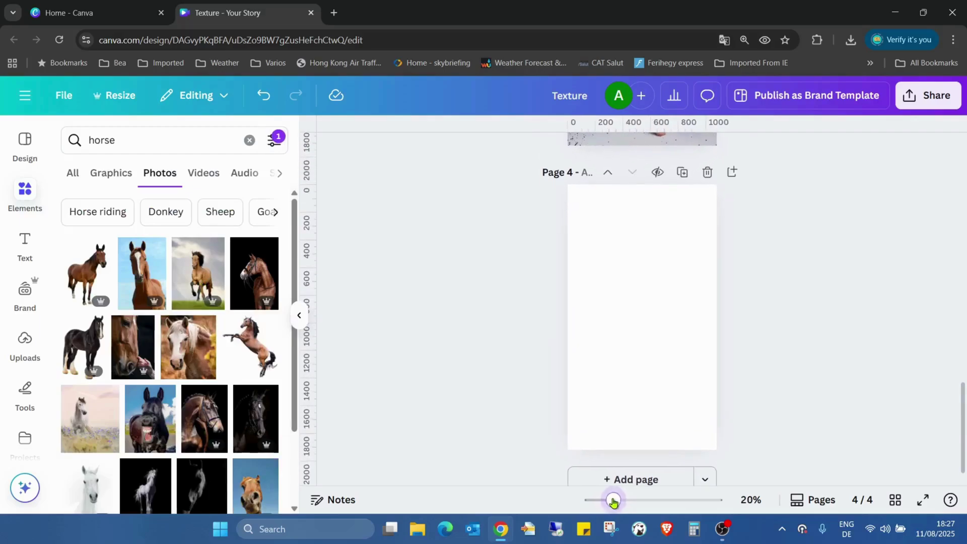
click(198, 272)
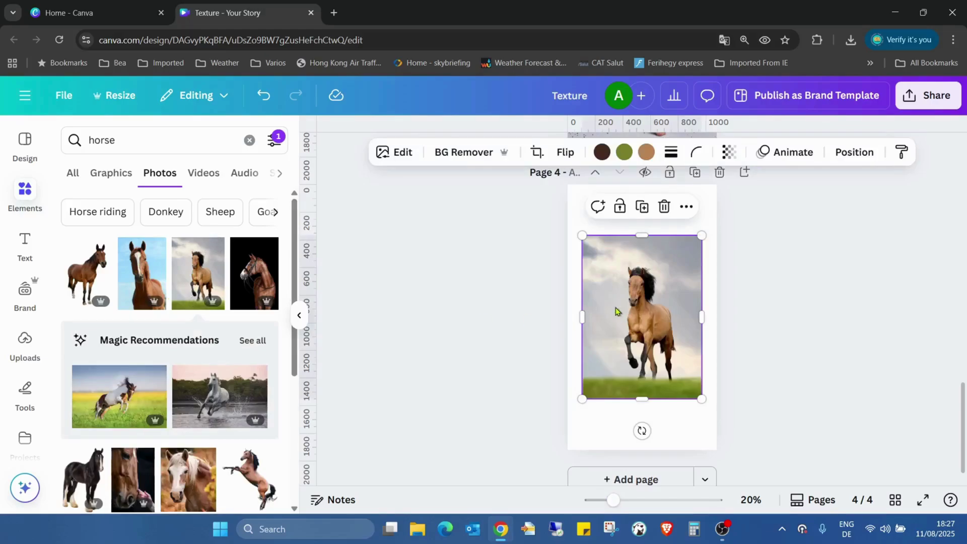
key(Delete)
click(142, 272)
drag(638, 290, 622, 248)
drag(687, 363, 744, 448)
drag(663, 365, 649, 366)
click(755, 334)
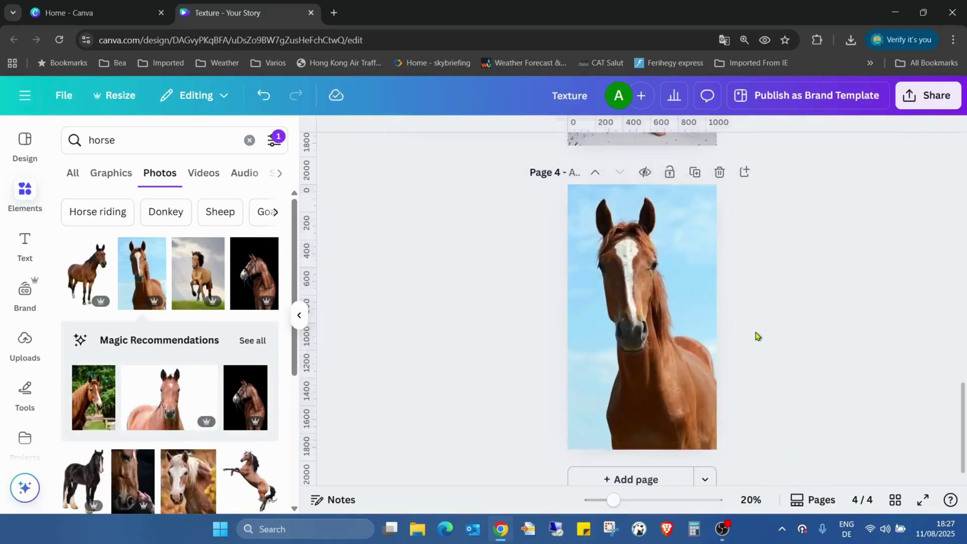
Step: Launch the Texture app from Apps and select the page-4 horse photo
scroll(15, 342, down, 3)
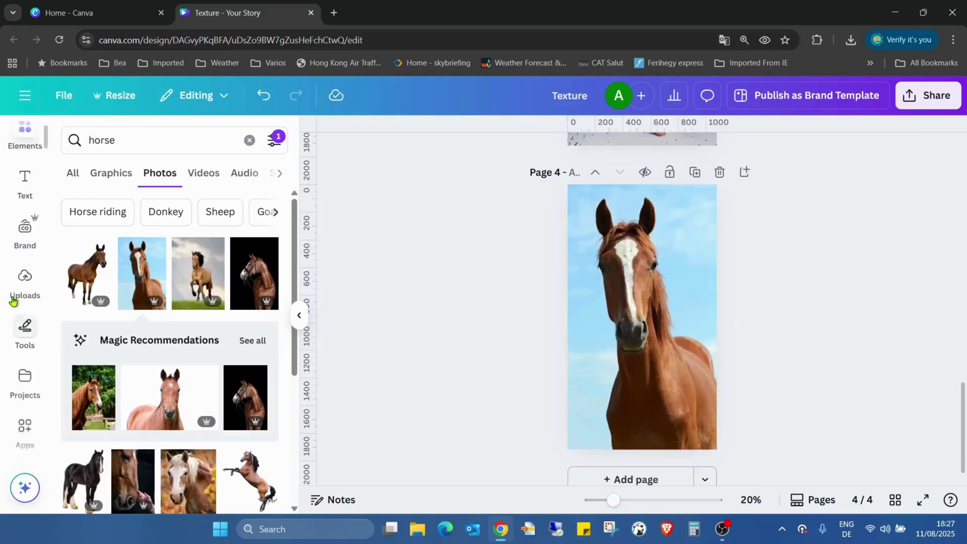
click(23, 366)
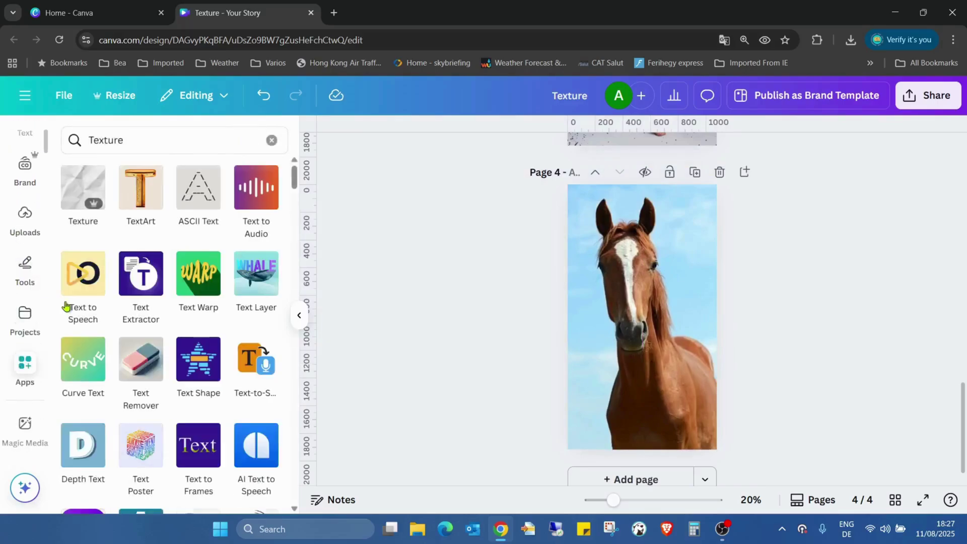
click(76, 186)
click(672, 276)
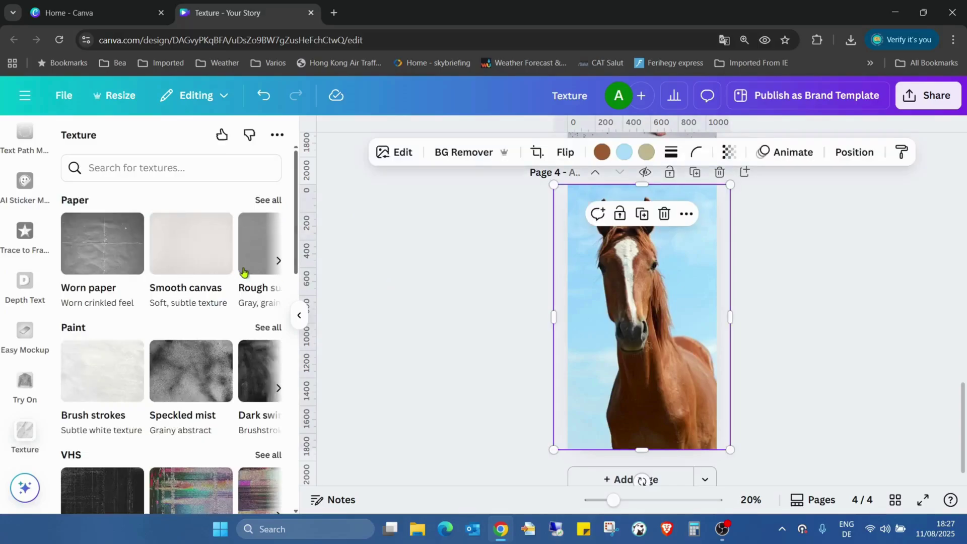
Step: Apply and save the Paper 'Crumpled paper' texture, which fails to upload
click(267, 200)
scroll(225, 274, down, 5)
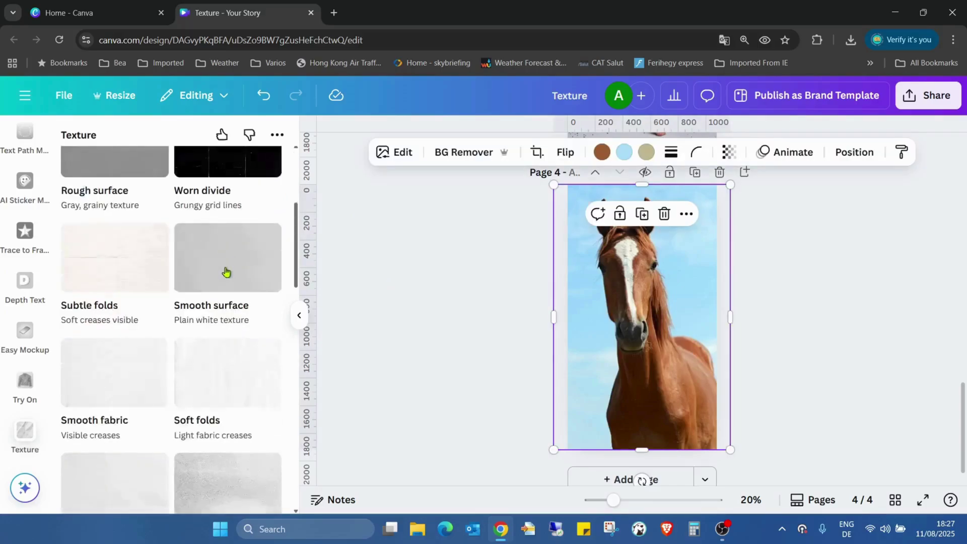
scroll(225, 267, down, 5)
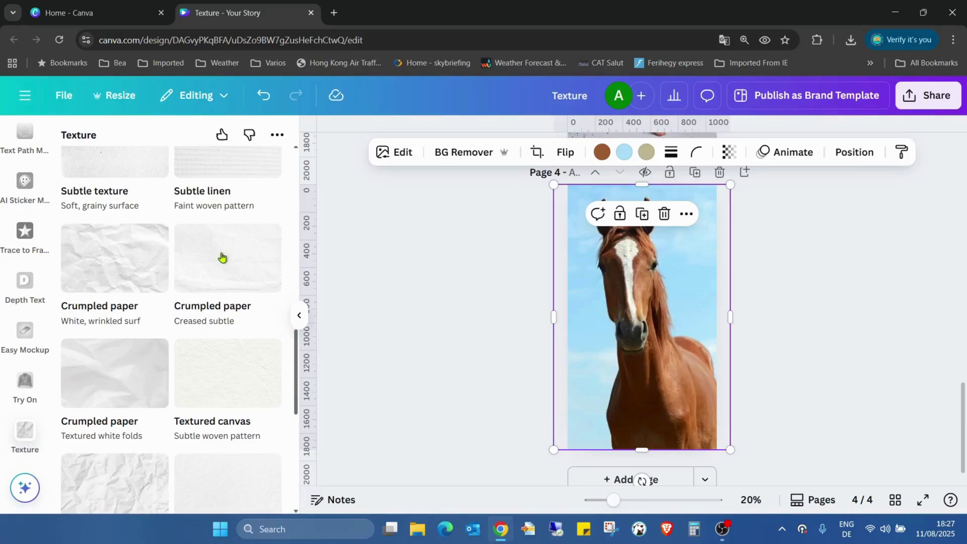
scroll(129, 356, up, 3)
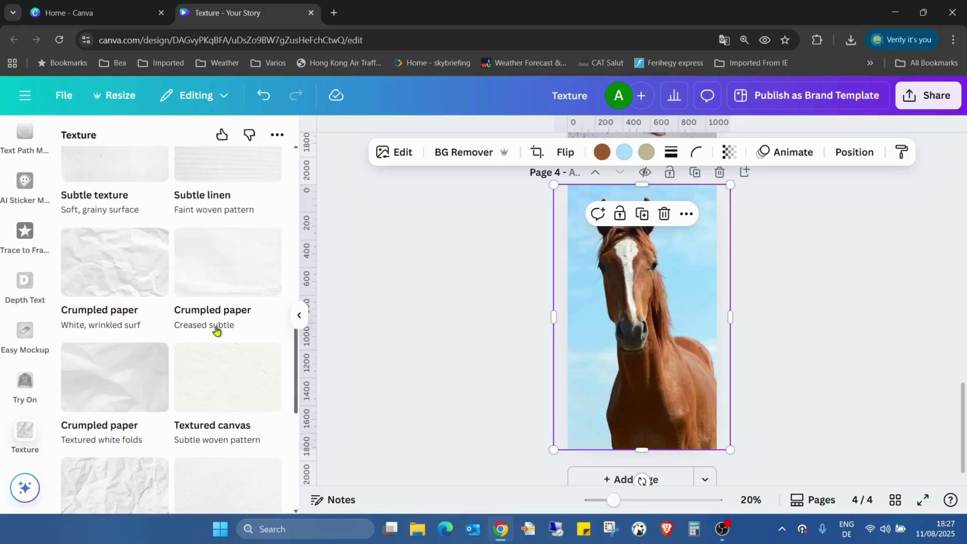
click(130, 263)
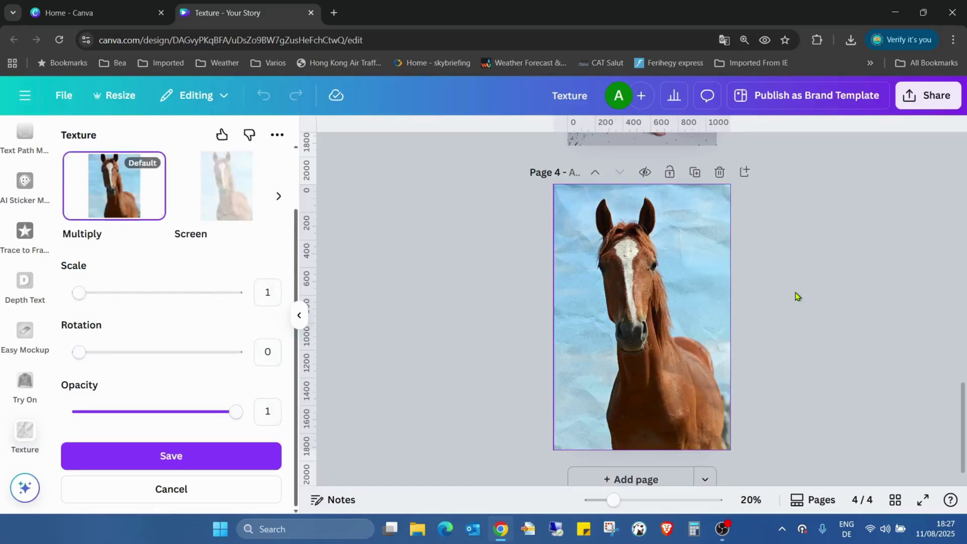
click(157, 456)
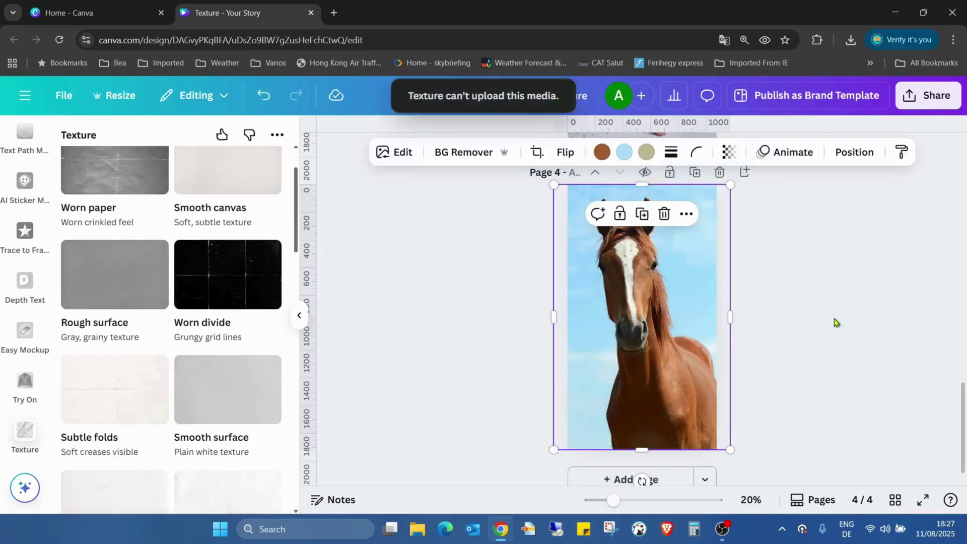
Step: Go back to the texture categories and show all Paint textures
scroll(119, 268, up, 2)
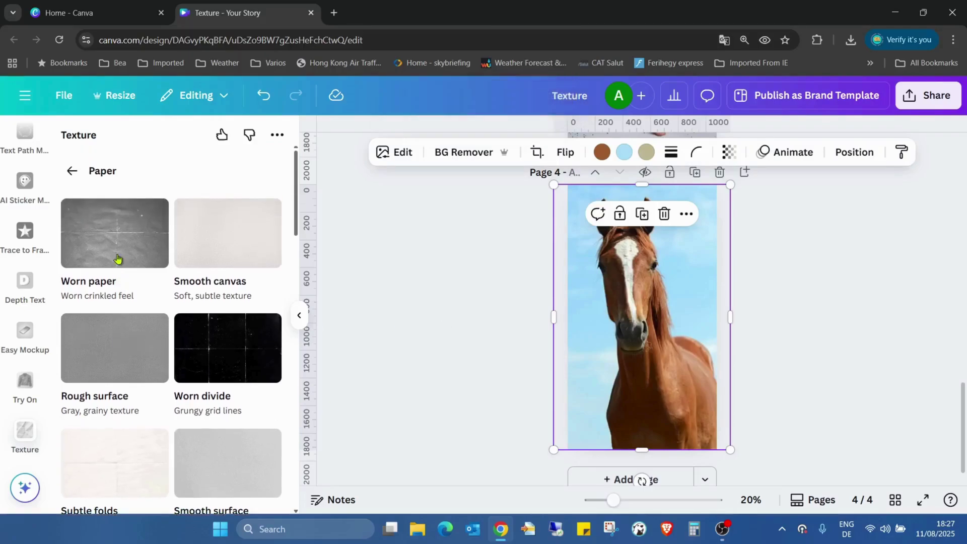
click(77, 181)
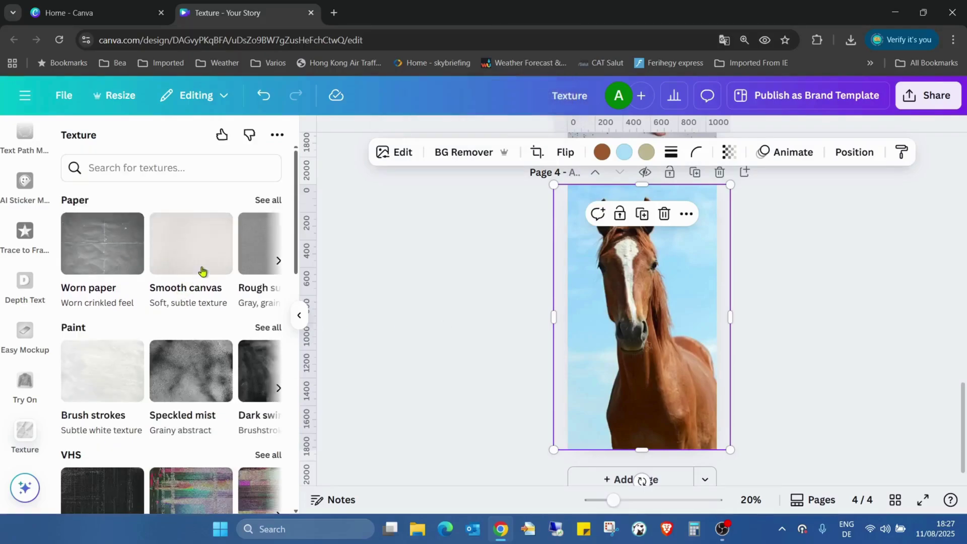
scroll(213, 307, down, 1)
scroll(213, 307, down, 1)
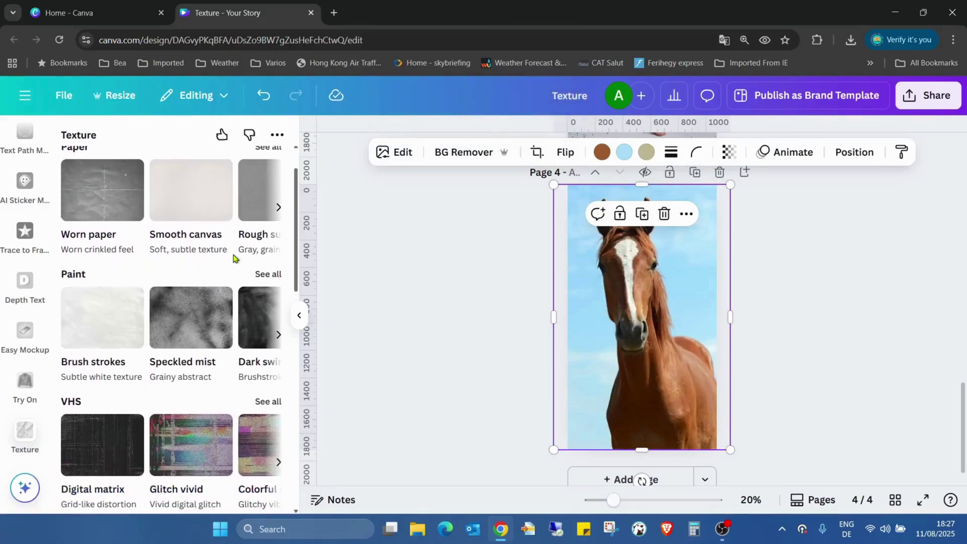
click(268, 275)
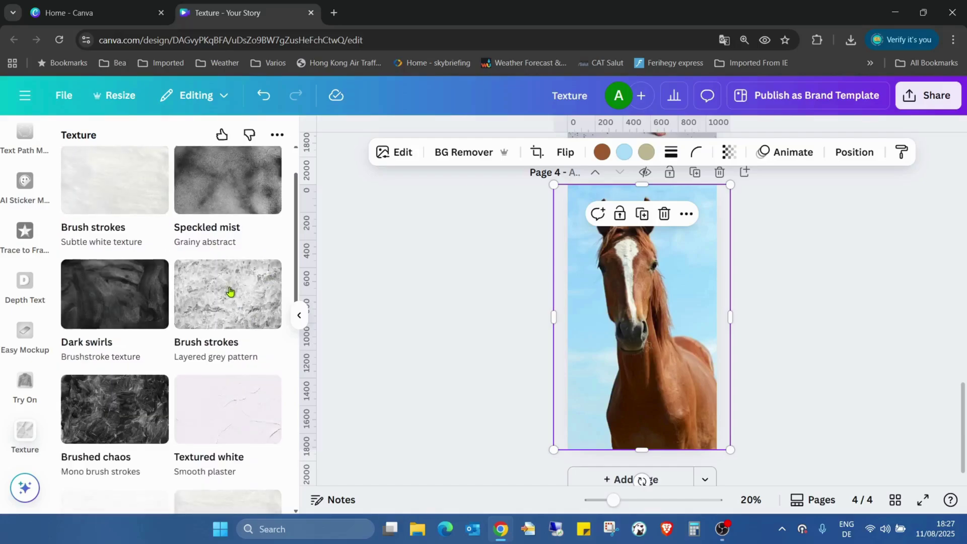
Step: Apply the Foggy mist texture at scale 1 to the horse and save it
scroll(229, 291, down, 5)
click(119, 268)
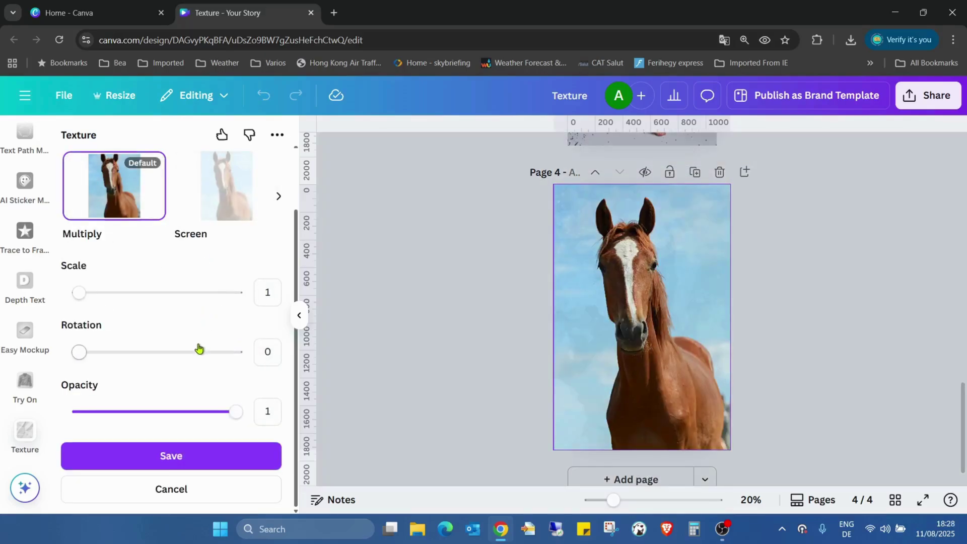
drag(87, 297, 4, 342)
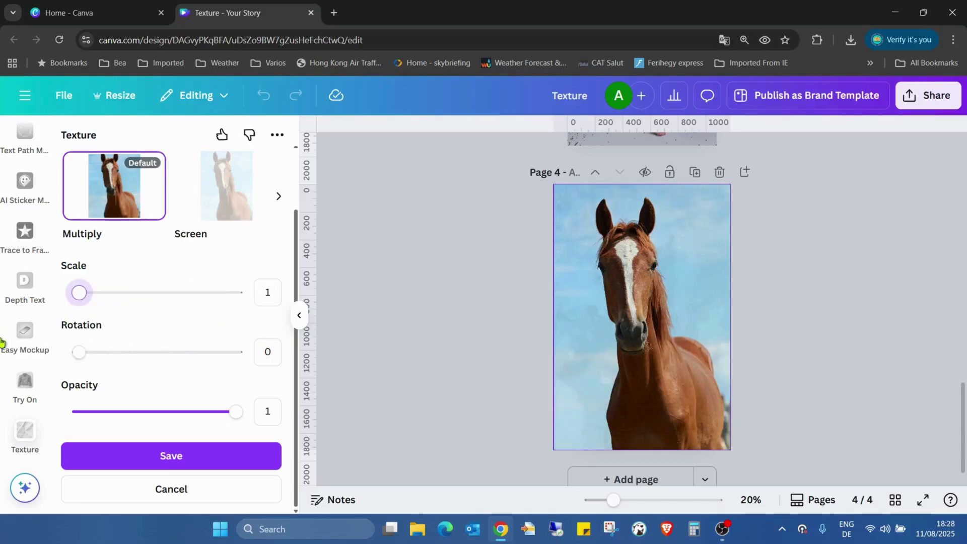
click(143, 469)
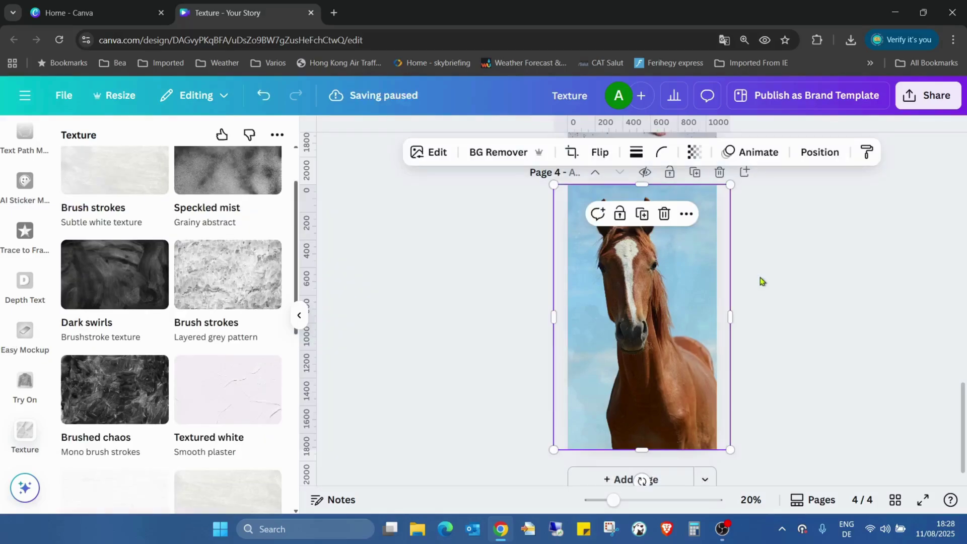
scroll(688, 341, up, 3)
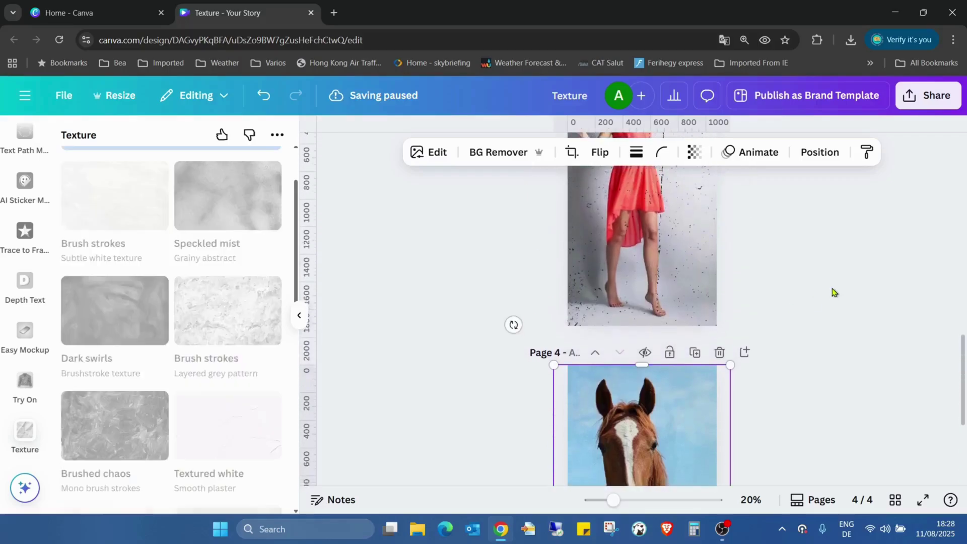
scroll(831, 292, down, 4)
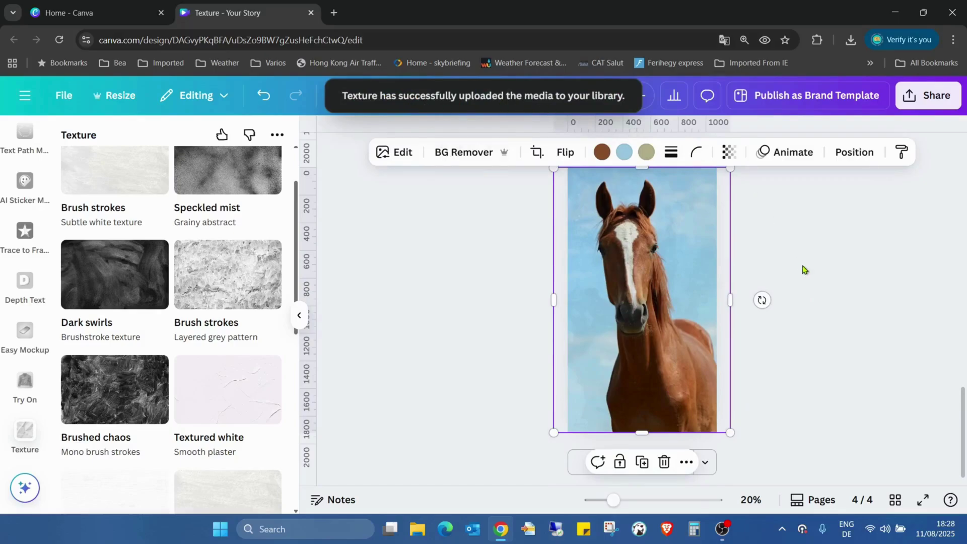
scroll(804, 272, up, 10)
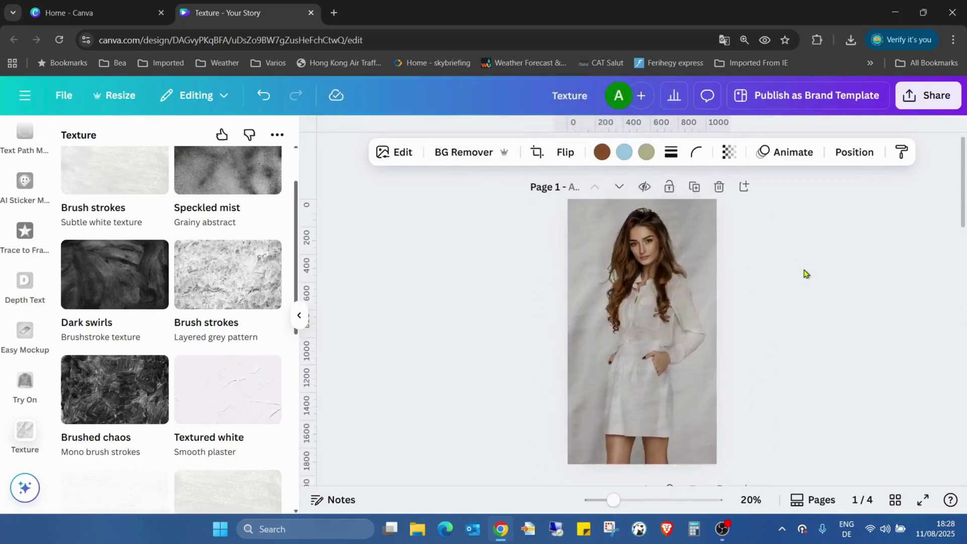
scroll(804, 273, down, 3)
scroll(804, 273, down, 6)
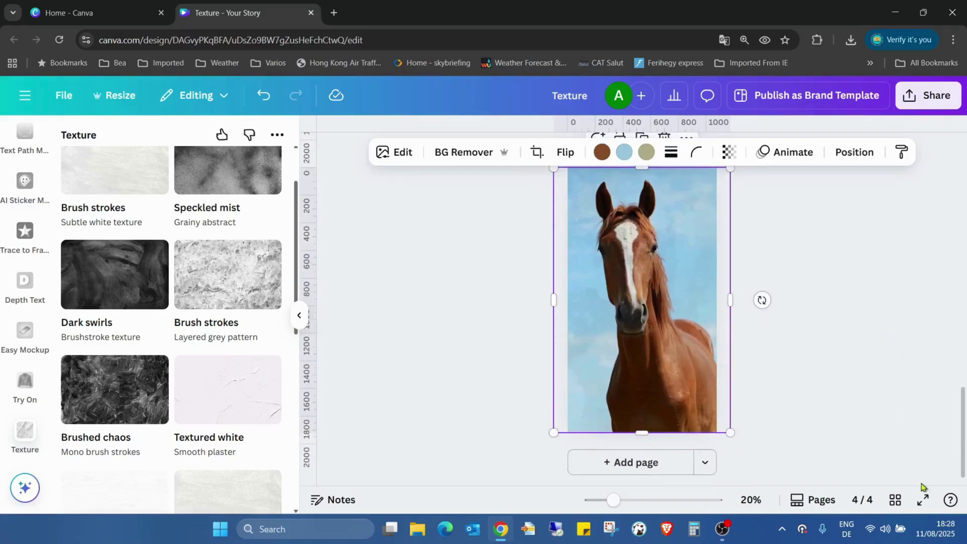
Step: Present the design full screen, showing the mist-textured horse on page 4
click(923, 499)
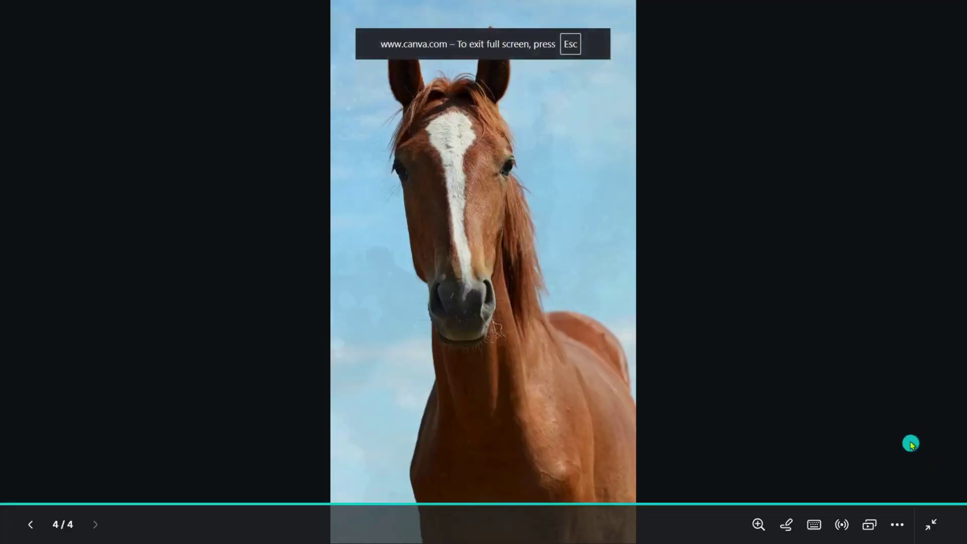